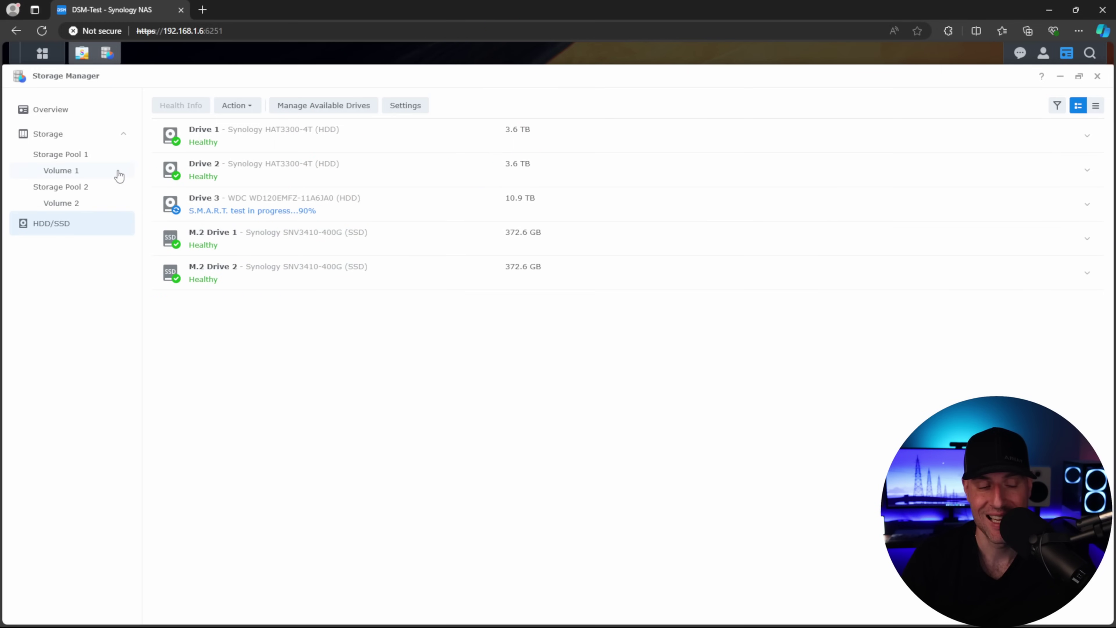
Start a new storage pool from the storage pools overview and choose RAID 1.
left_click(77, 138)
left_click(186, 106)
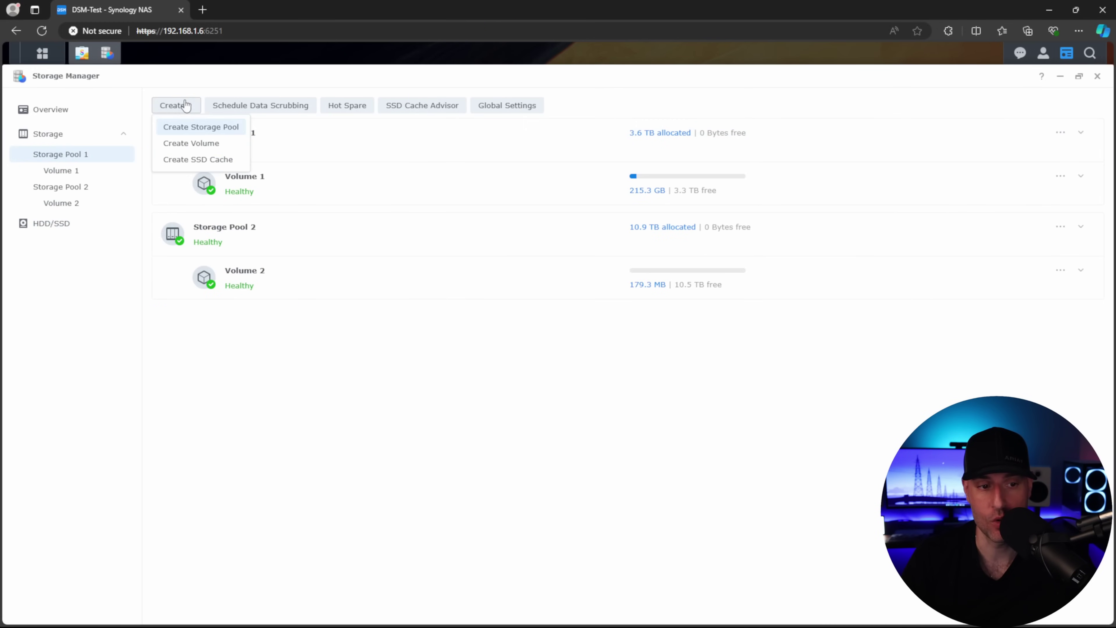
left_click(194, 128)
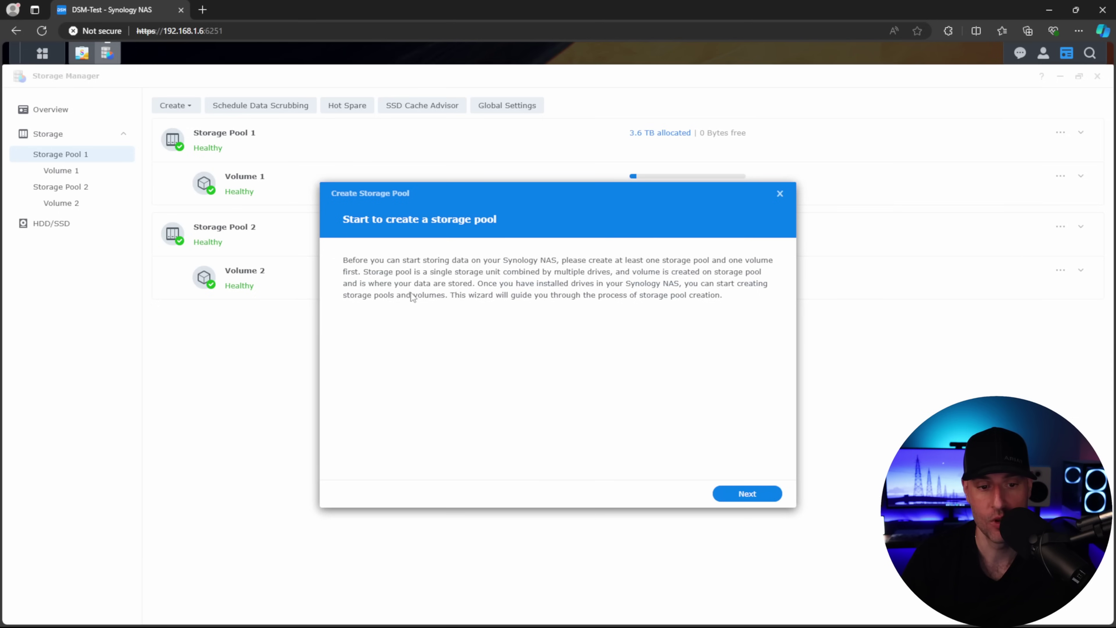
left_click(745, 497)
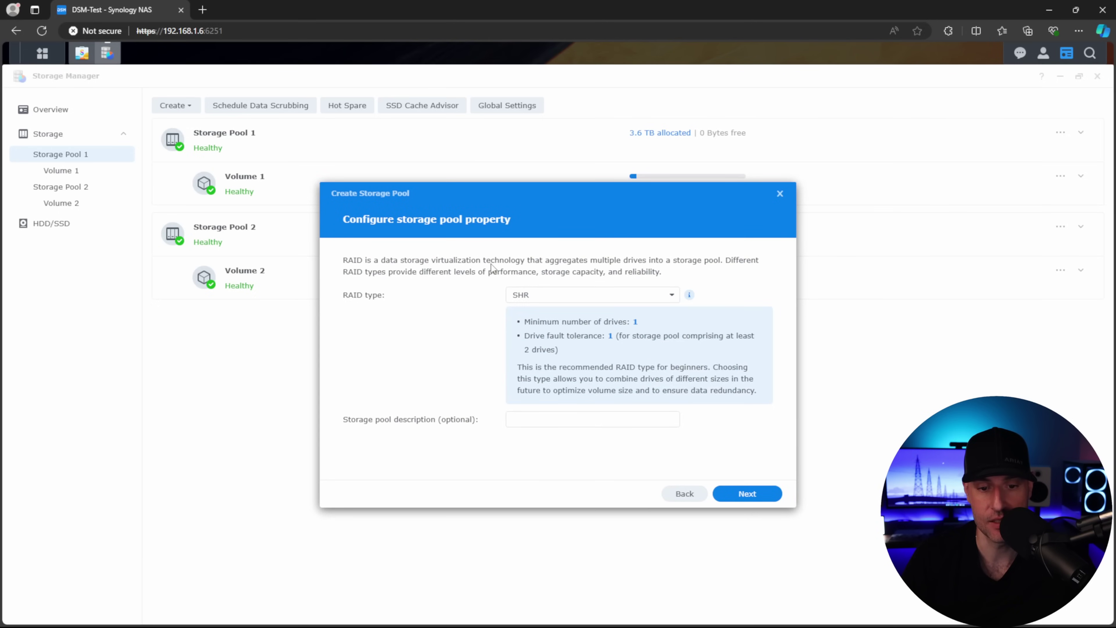
left_click(533, 294)
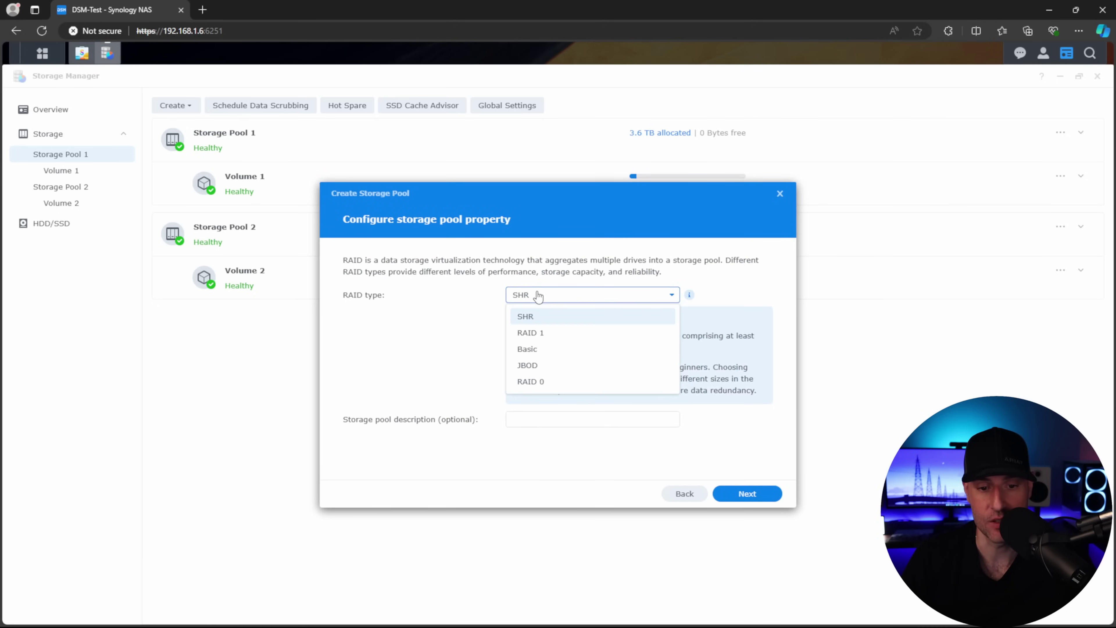
left_click(541, 337)
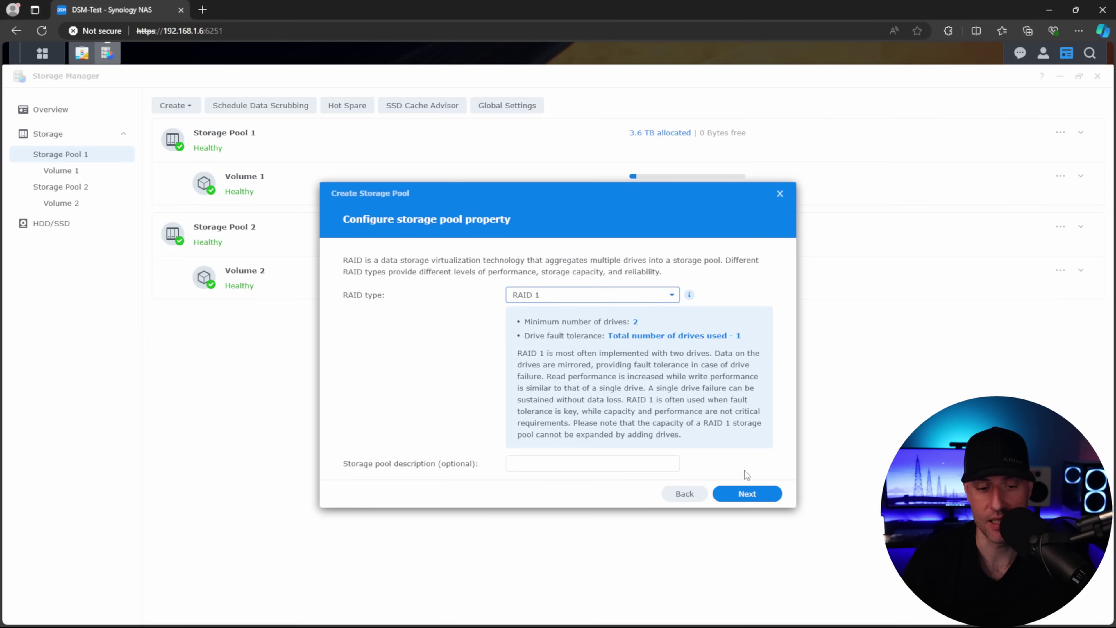
Add both M.2 drives to the pool, skip the drive check, and apply, confirming the data erase.
left_click(748, 489)
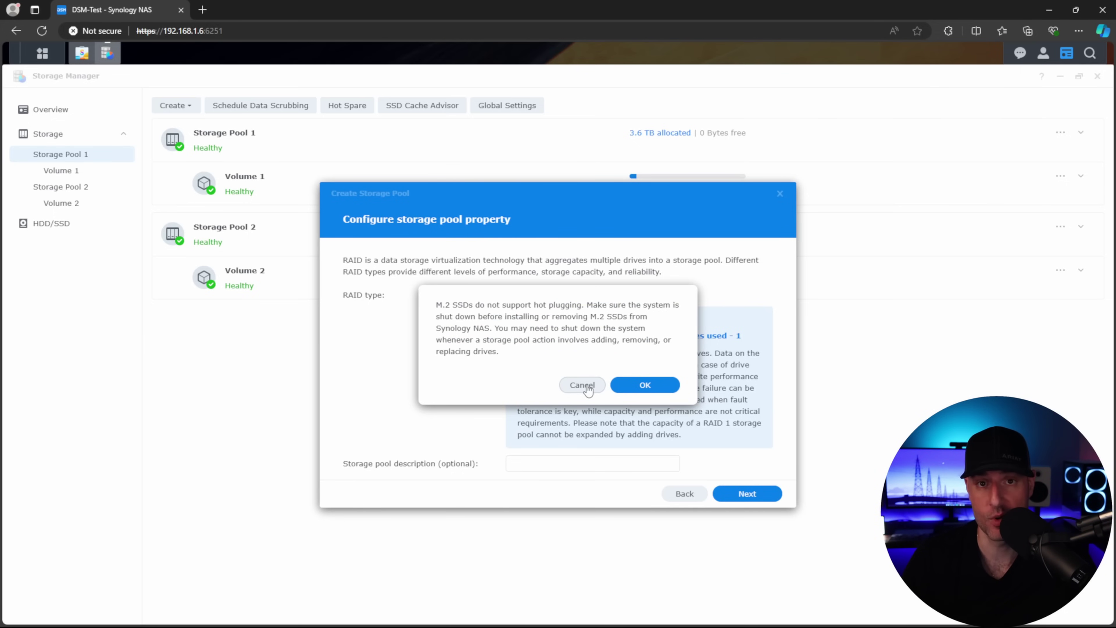
left_click(646, 386)
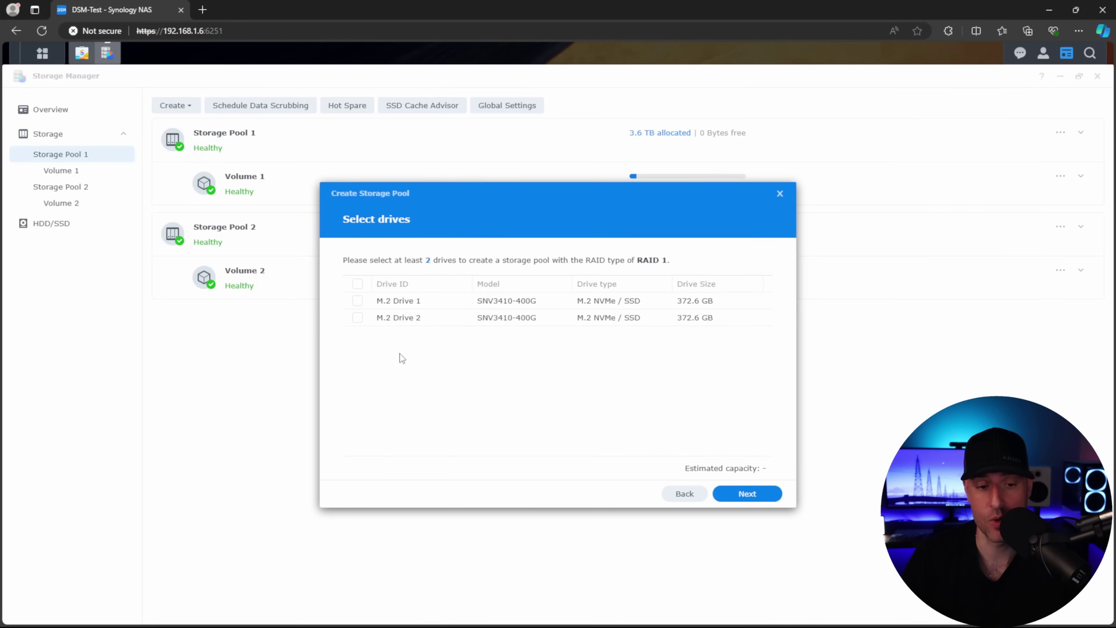
left_click(357, 285)
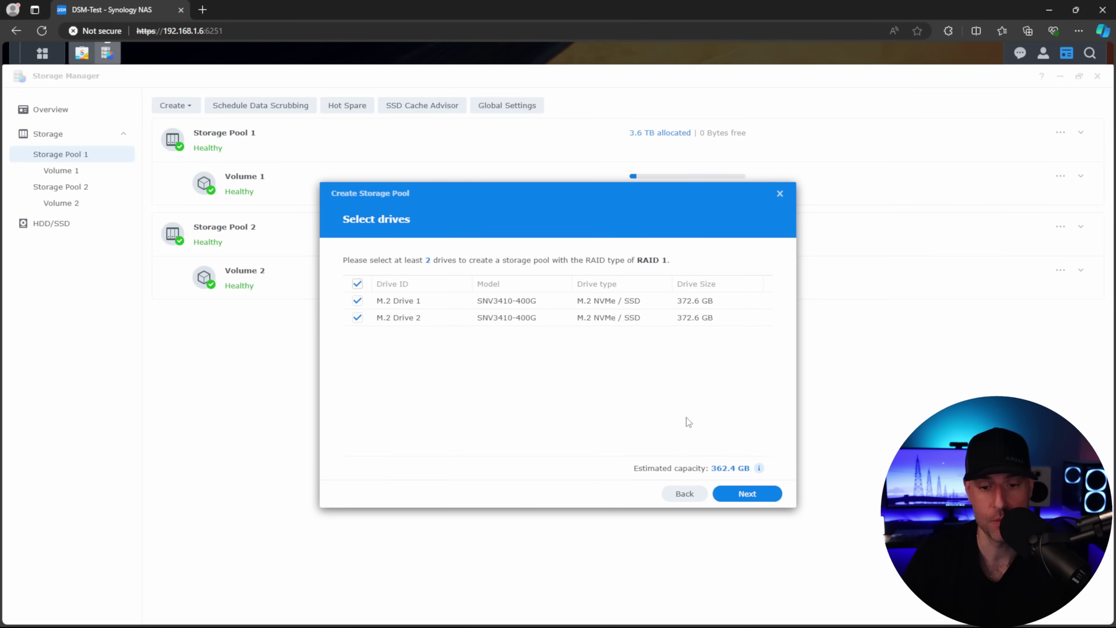
left_click(757, 494)
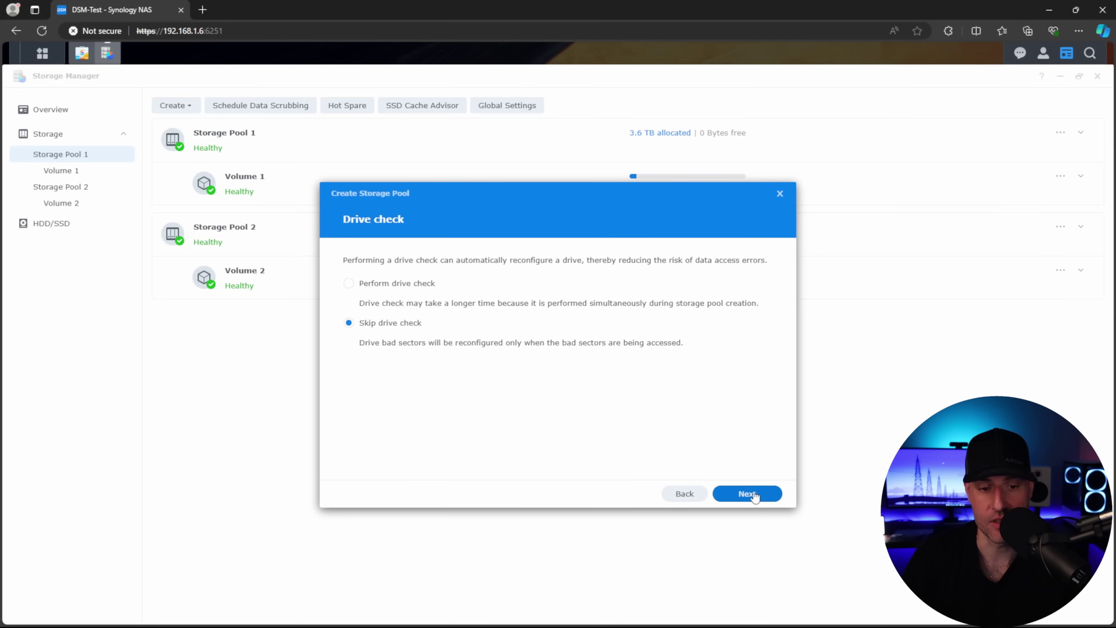
left_click(748, 494)
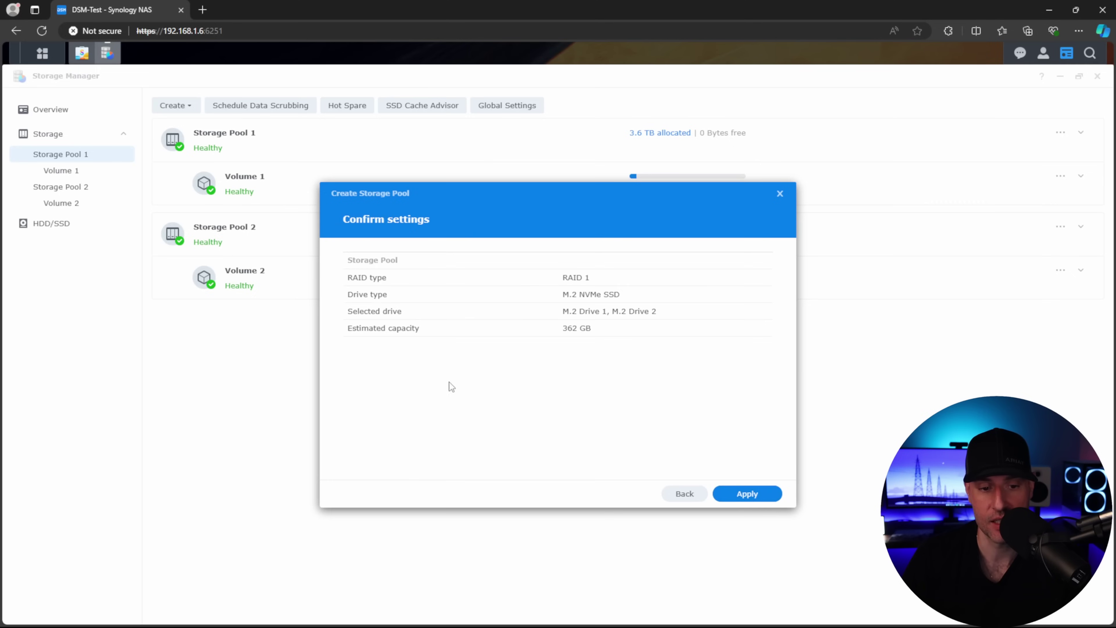
left_click(756, 499)
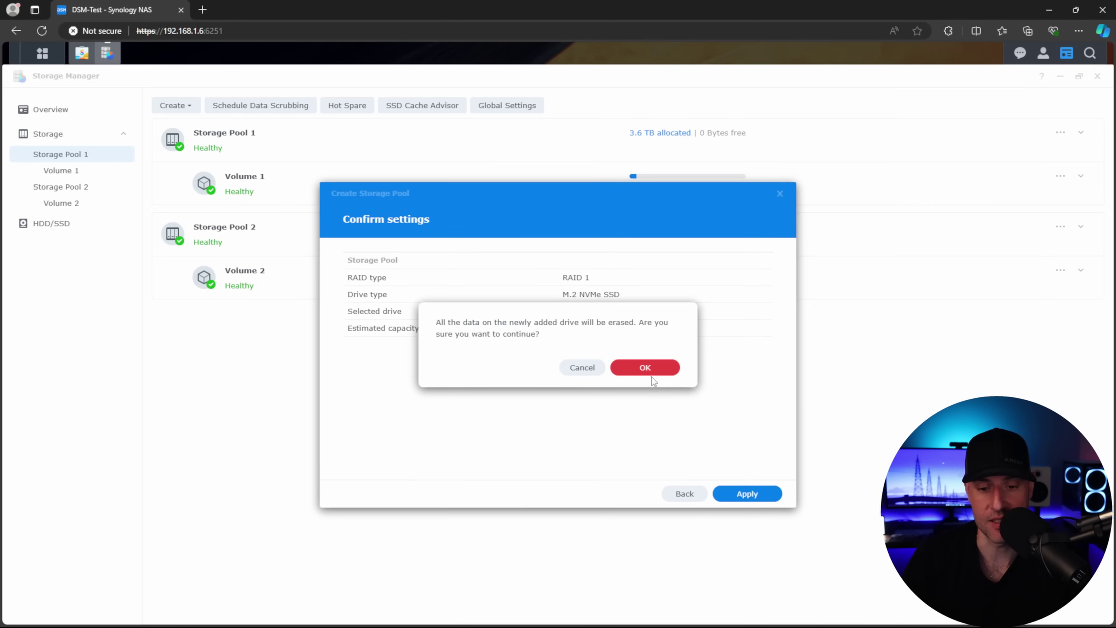
left_click(646, 370)
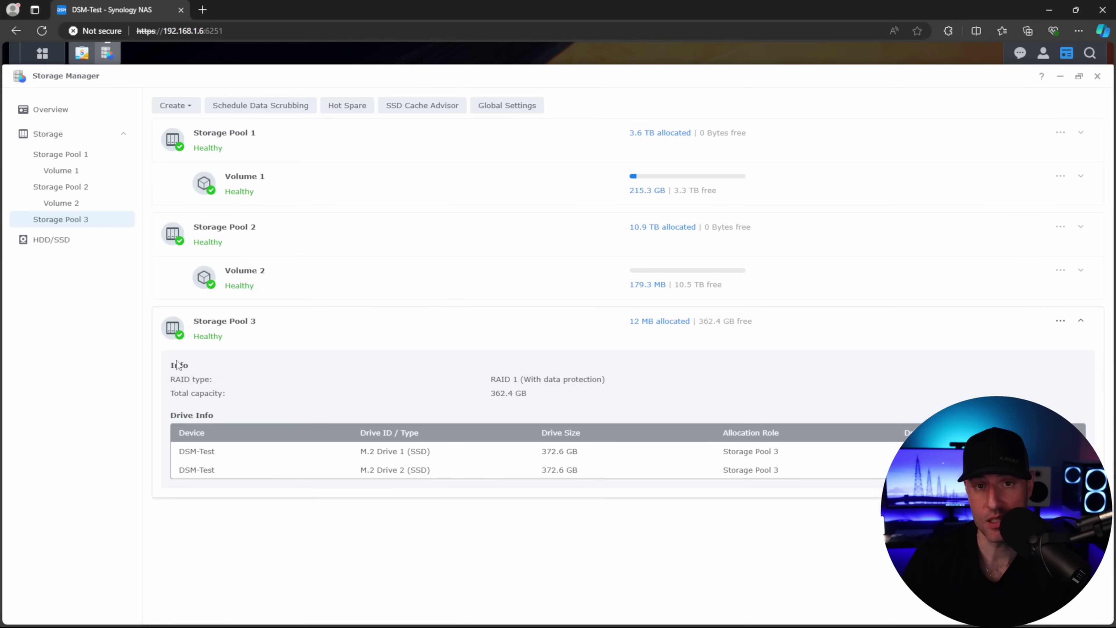
Create Volume 3 on Storage Pool 3 using maximum capacity, Btrfs and no encryption.
left_click(194, 107)
left_click(206, 143)
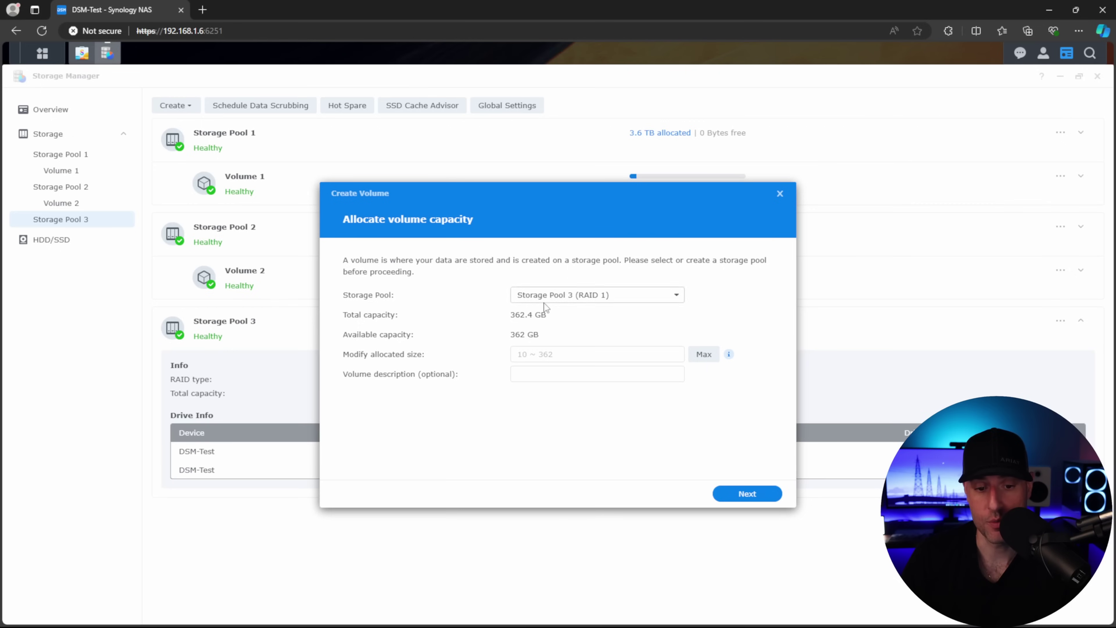
left_click(704, 354)
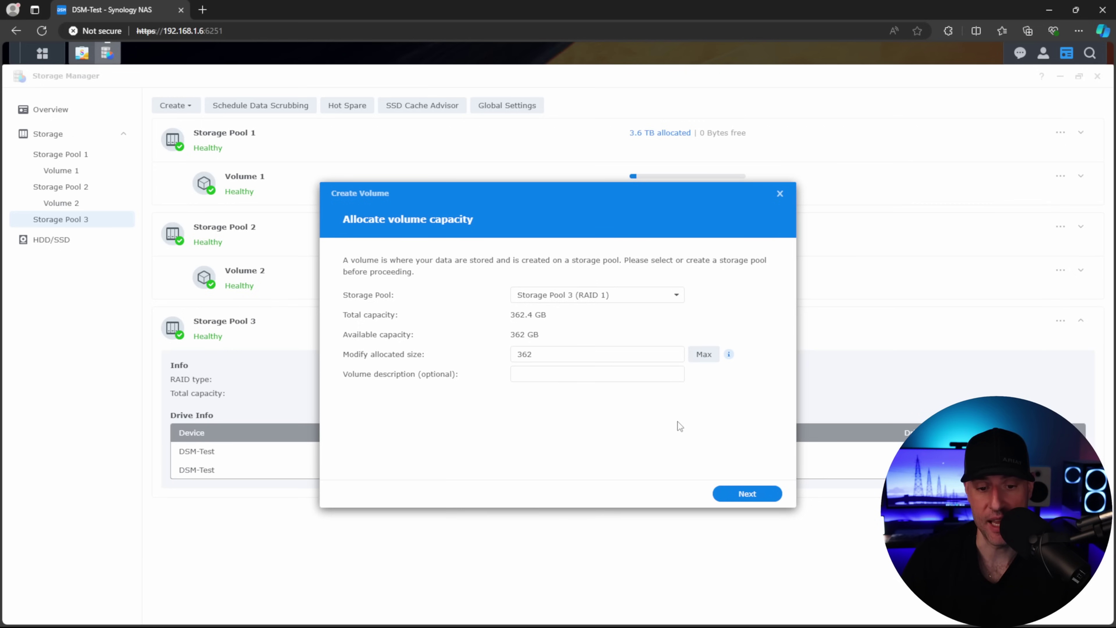
left_click(747, 494)
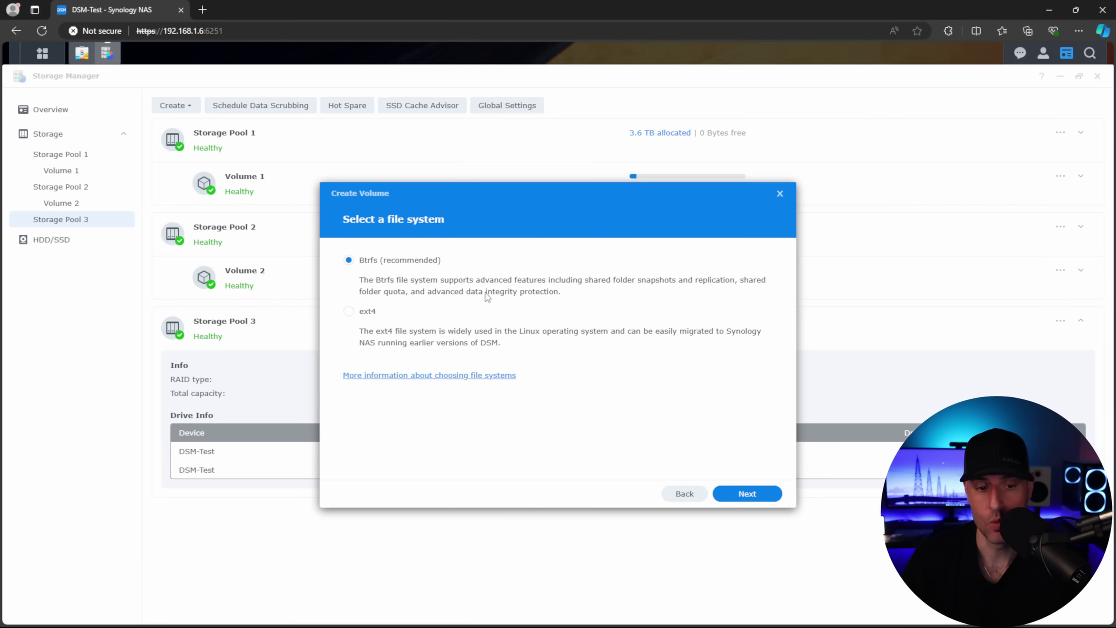
left_click(759, 497)
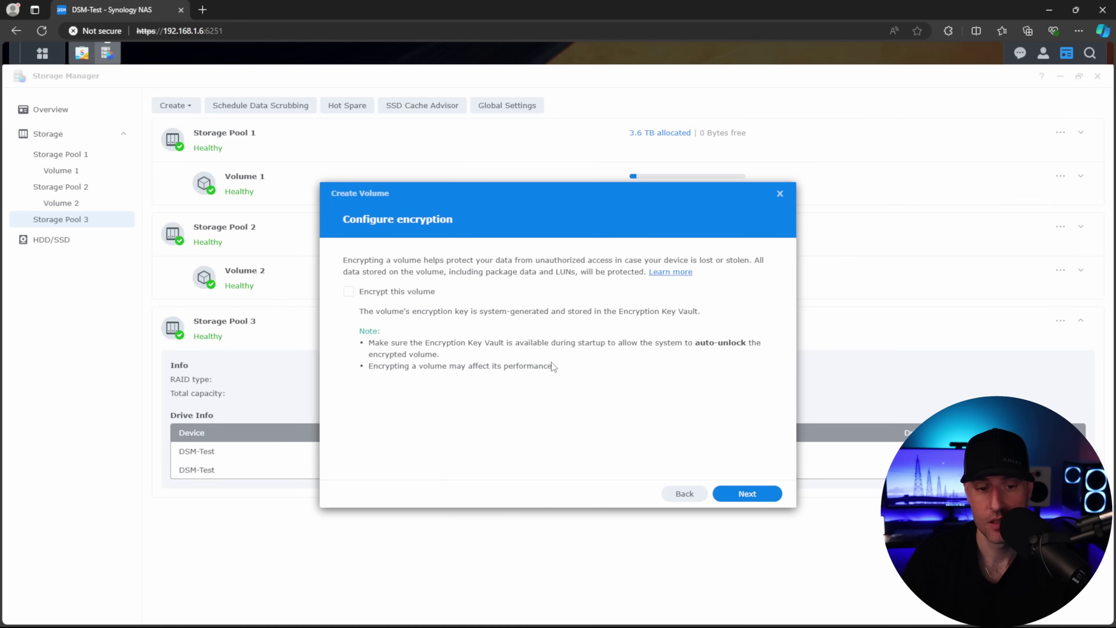
left_click(750, 496)
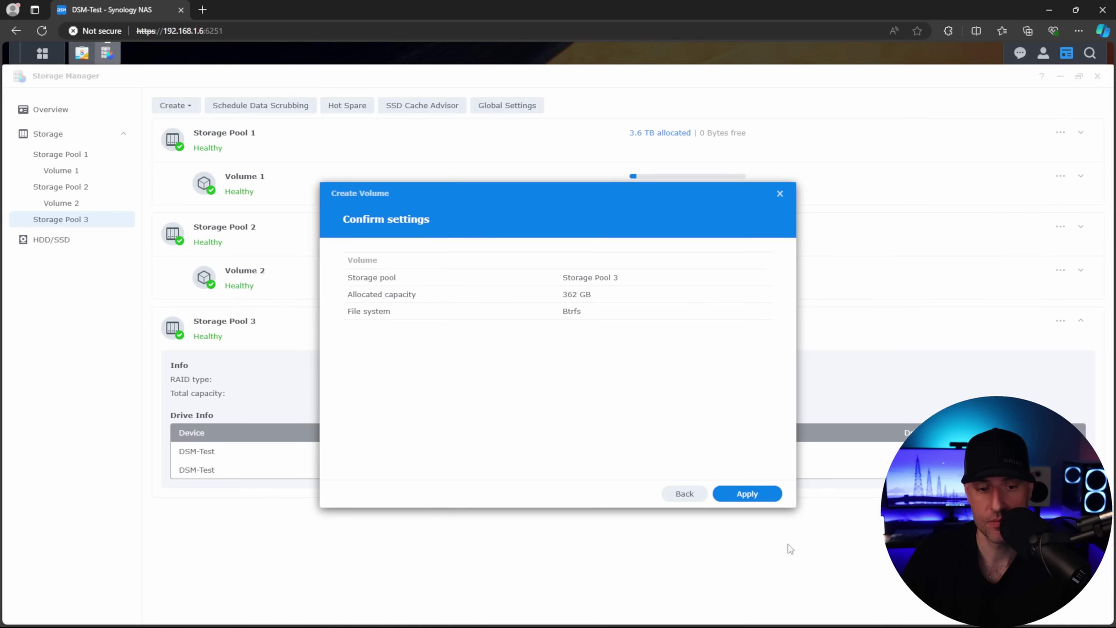
left_click(755, 494)
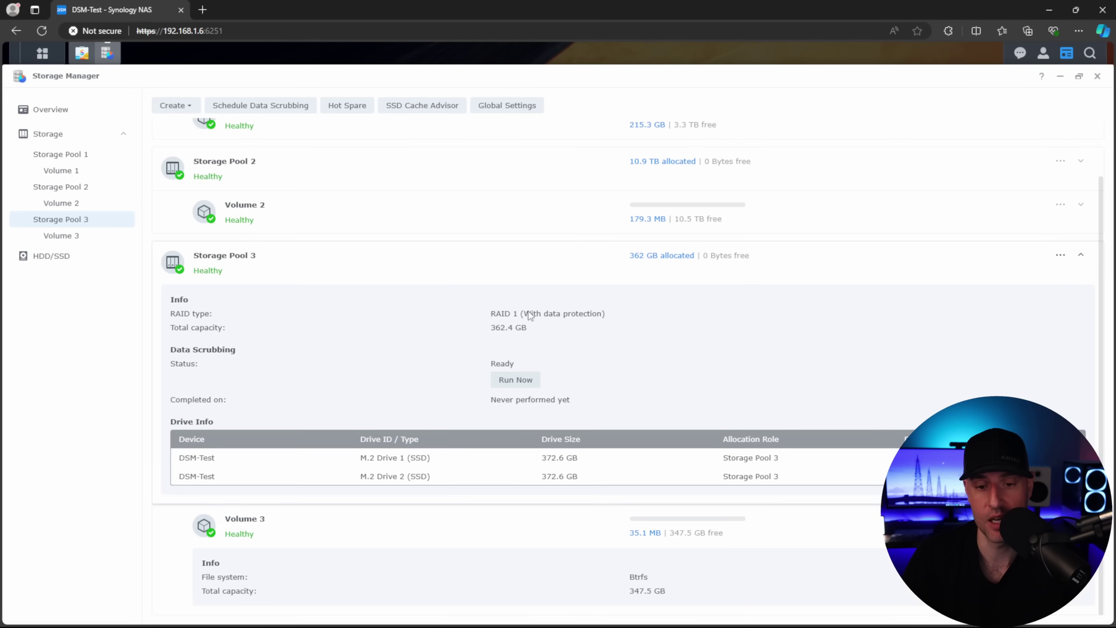
scroll(1029, 342, "up", 2)
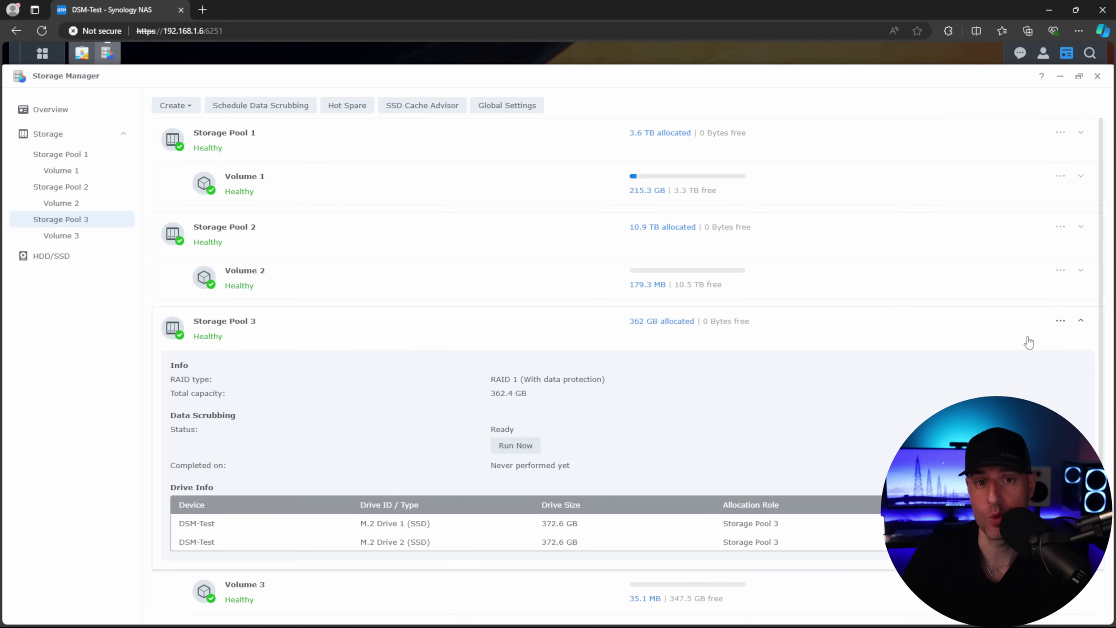
Close Storage Manager and select 10Gb Test in Control Panel's Shared Folder list.
left_click(1098, 77)
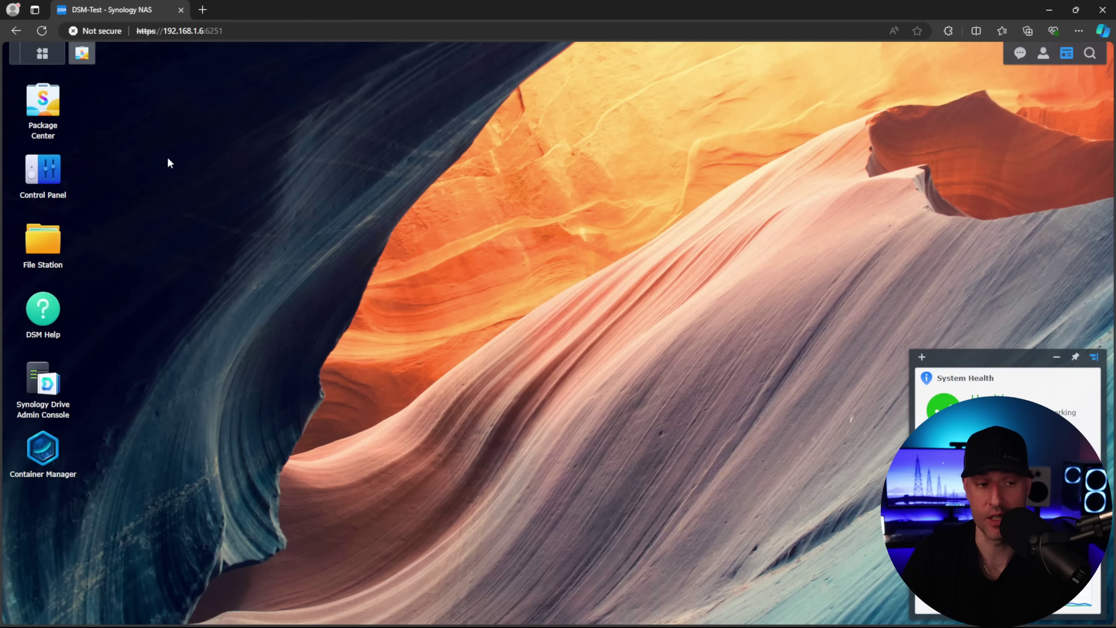
left_click(52, 175)
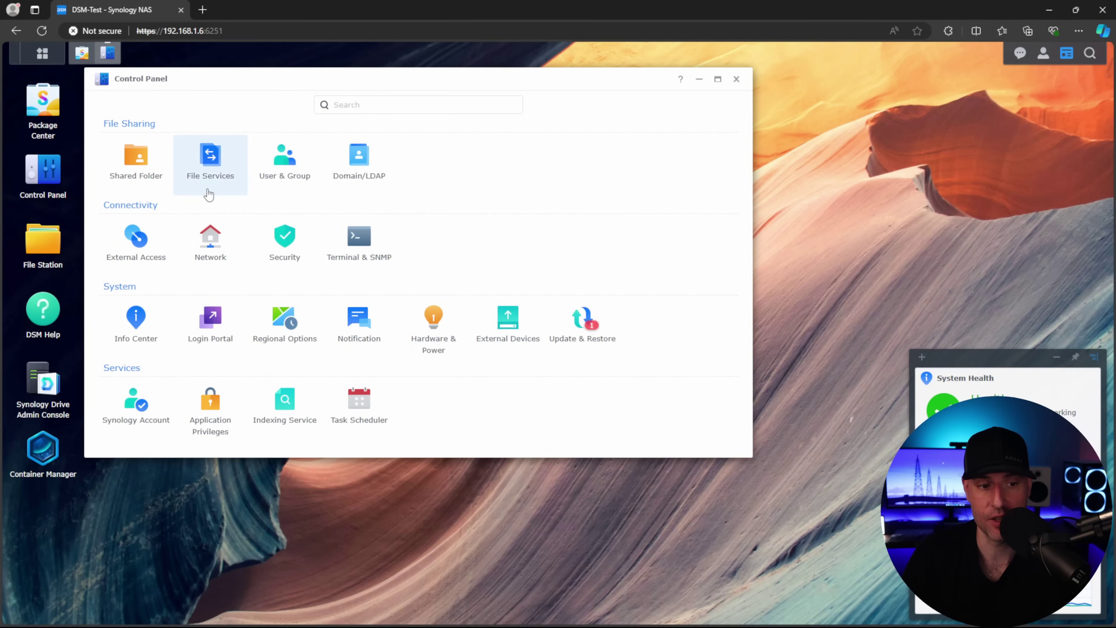
left_click(156, 176)
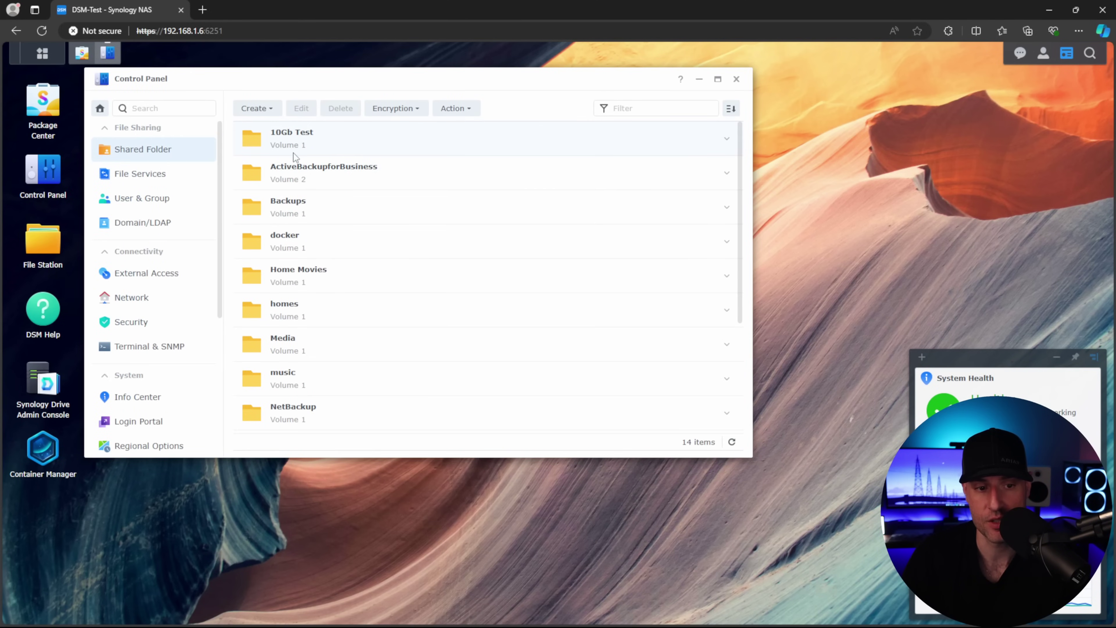
scroll(296, 182, "down", 5)
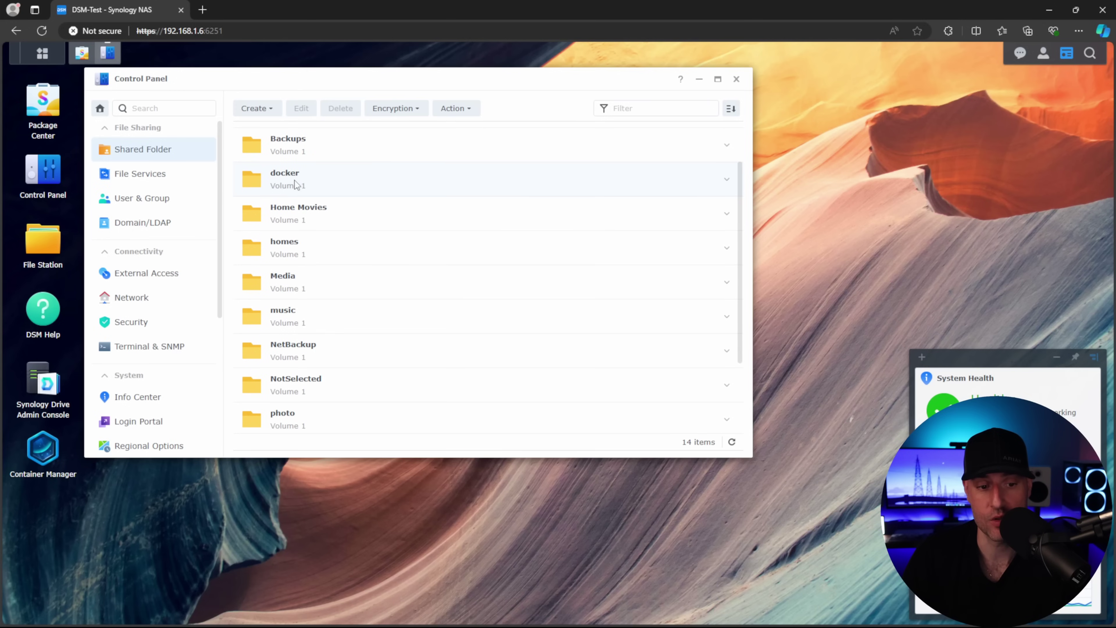
scroll(299, 184, "up", 5)
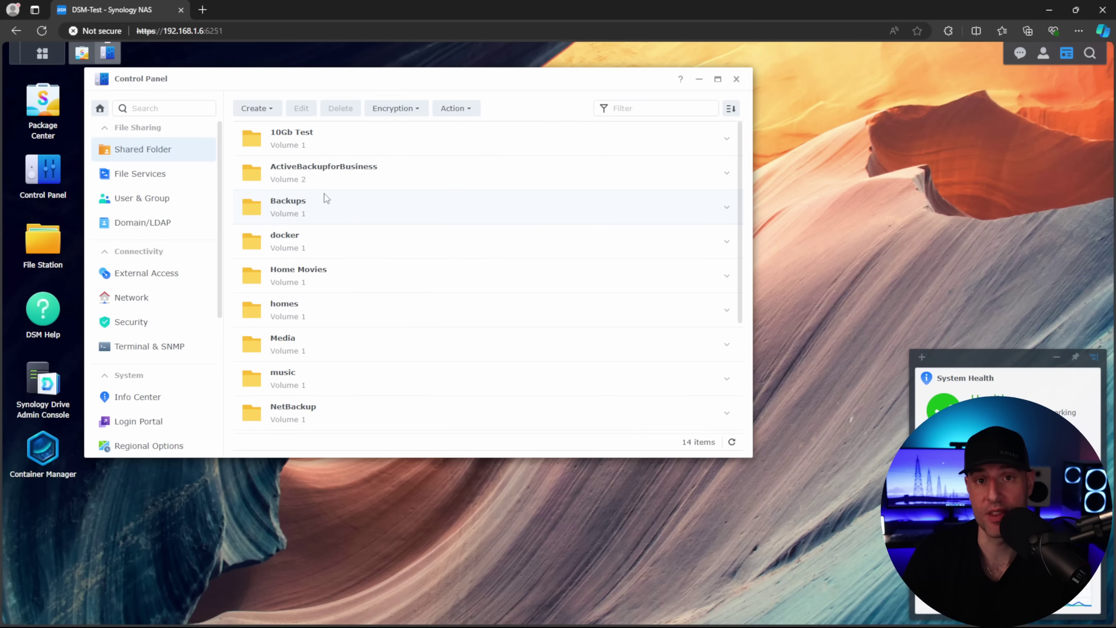
left_click(335, 142)
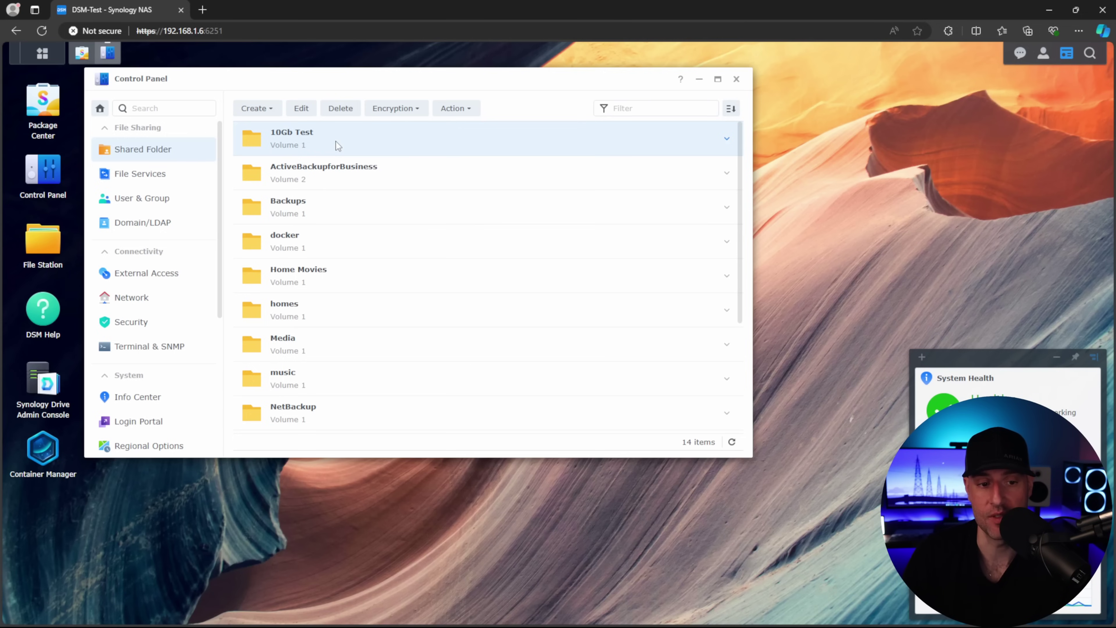
left_click(302, 108)
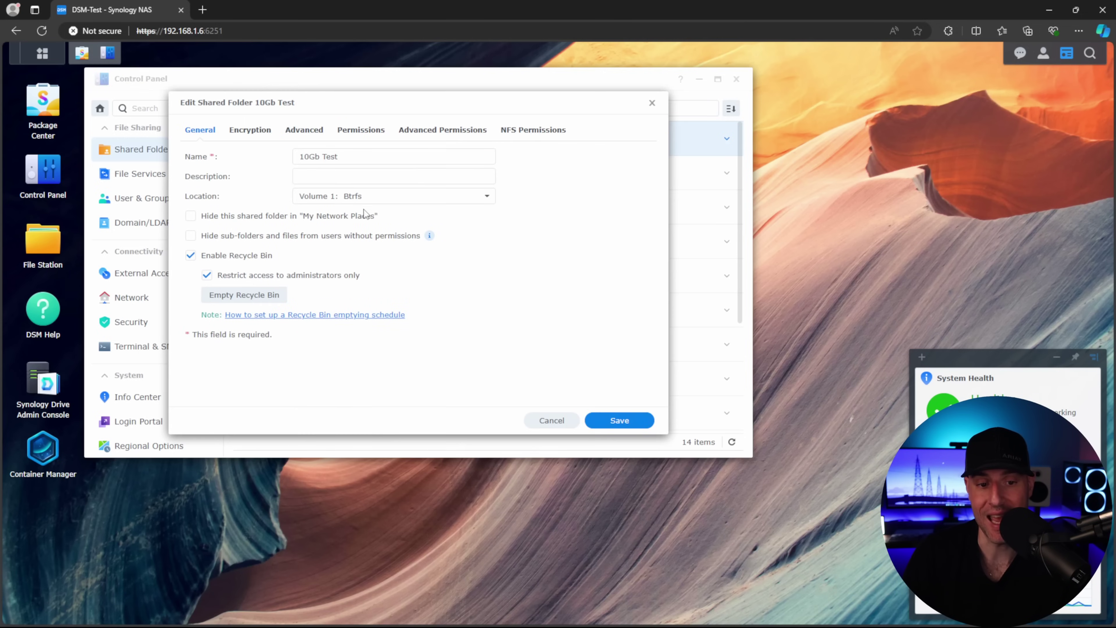
left_click(336, 196)
left_click(357, 284)
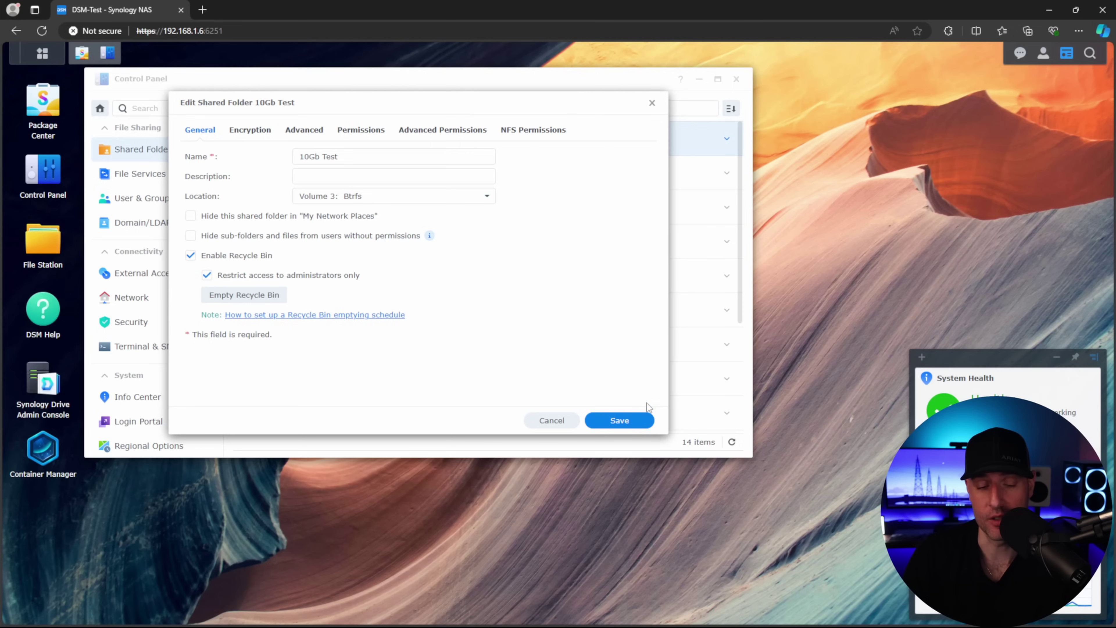
left_click(630, 422)
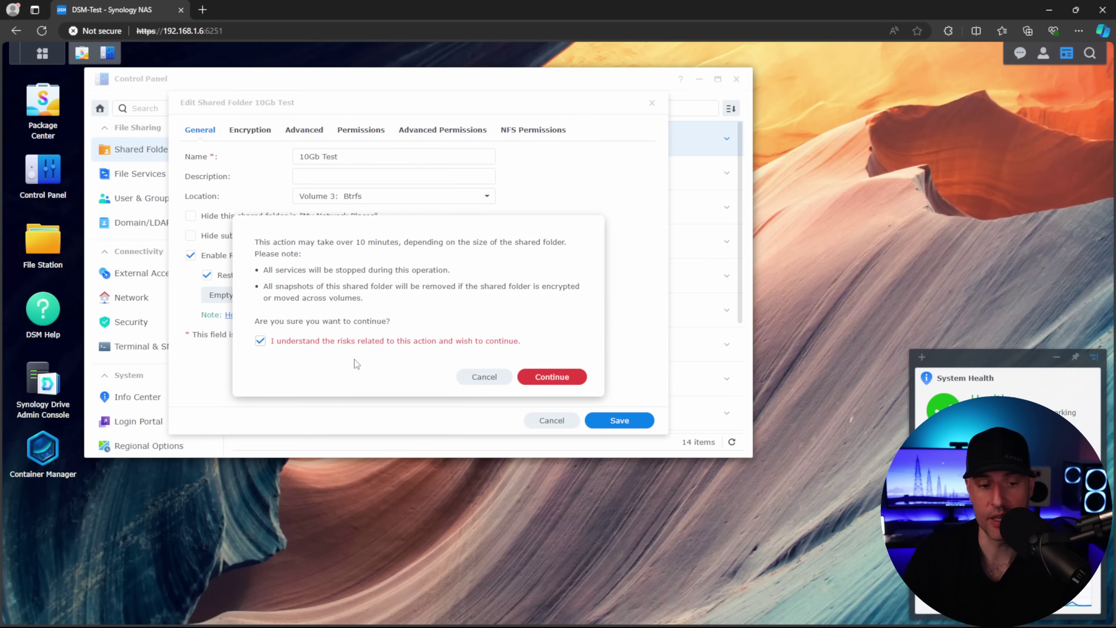
left_click(549, 371)
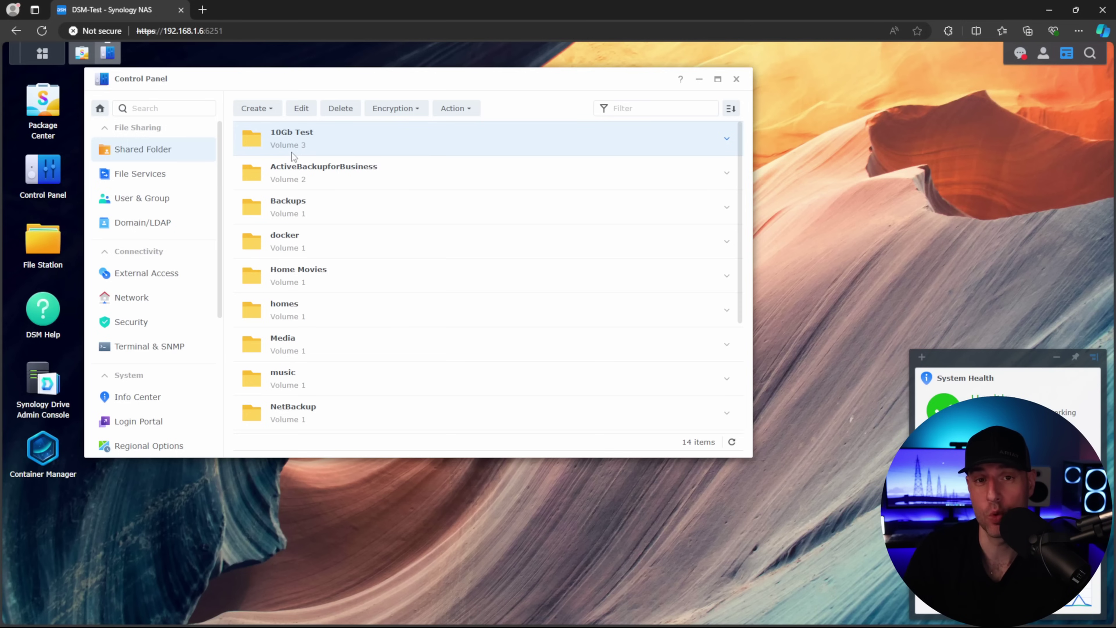
Move the Control Panel window aside and select the docker shared folder.
left_click_drag(430, 75, 526, 93)
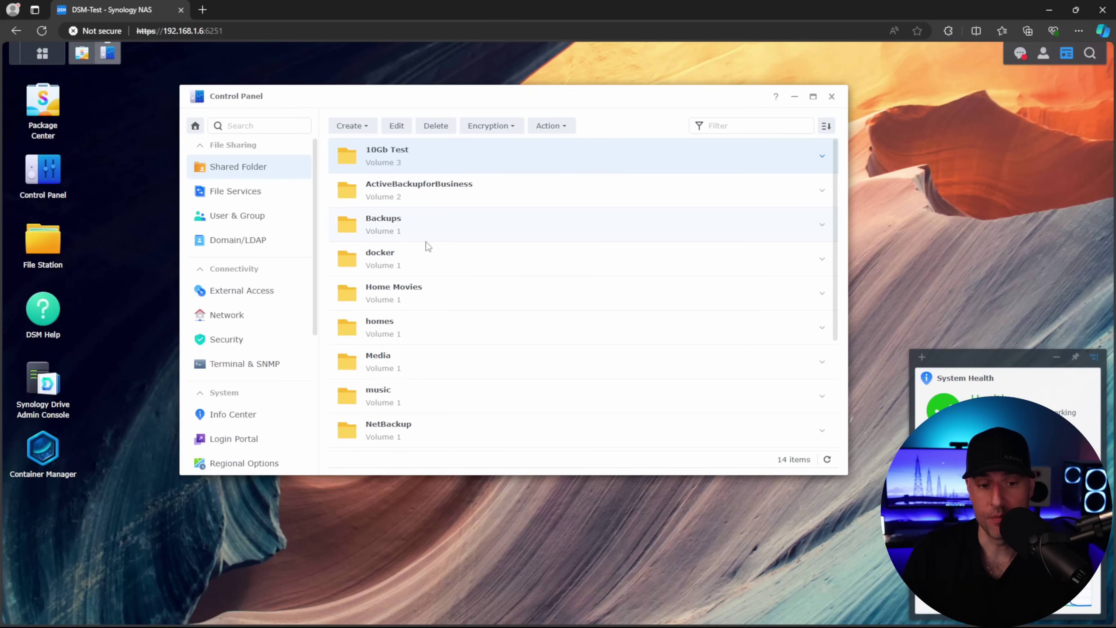
left_click(424, 258)
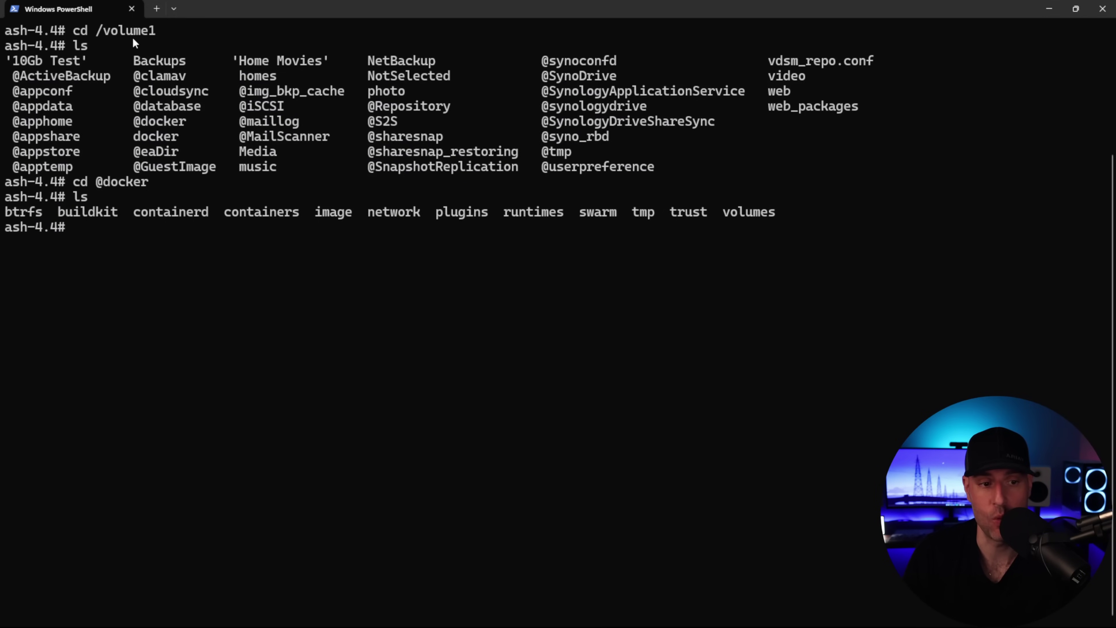
left_click_drag(133, 121, 188, 120)
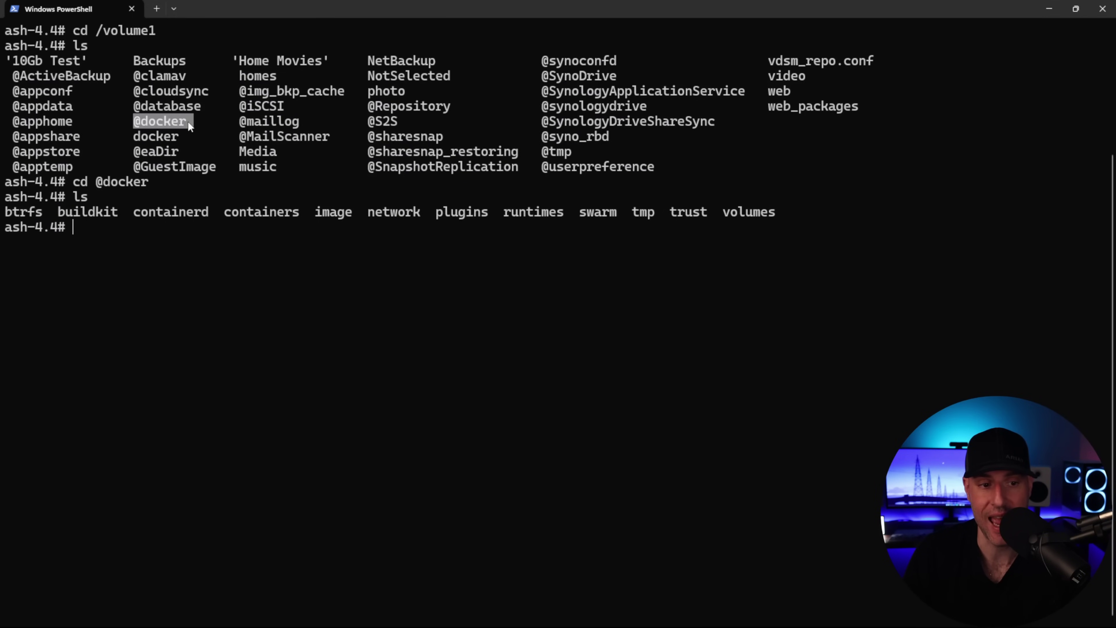
left_click_drag(155, 182, 95, 182)
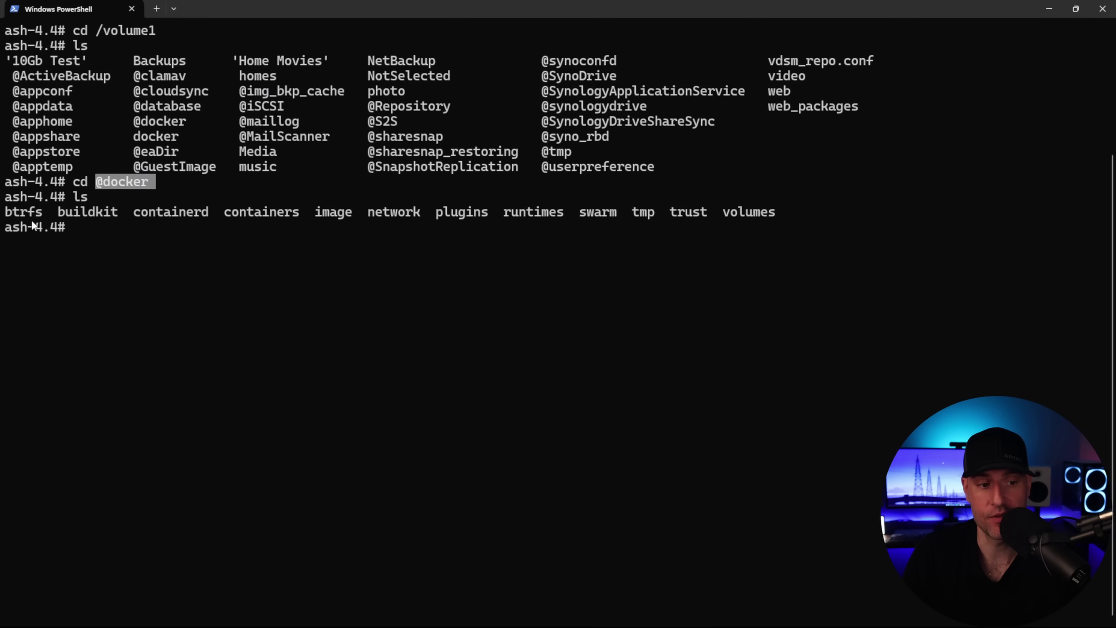
left_click_drag(6, 212, 774, 212)
left_click(457, 295)
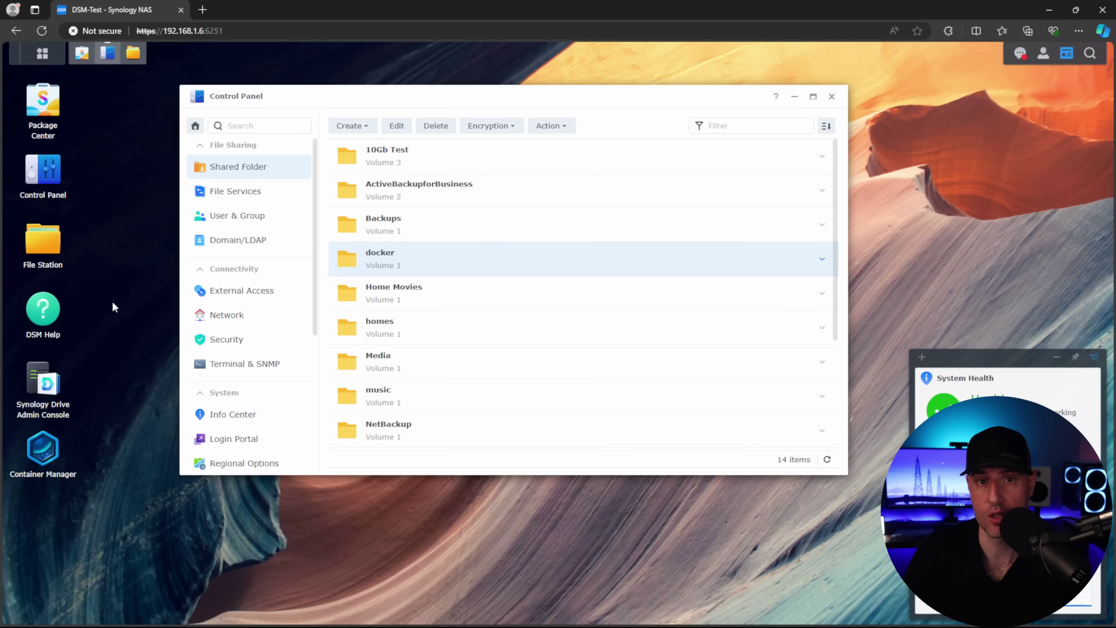
left_click(43, 449)
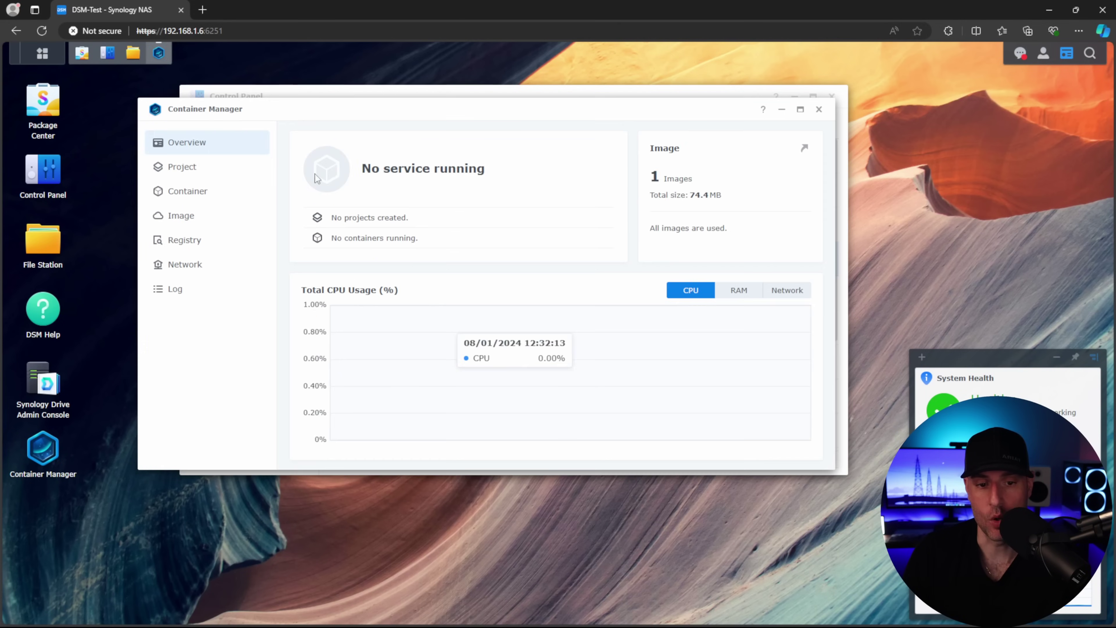
left_click(196, 192)
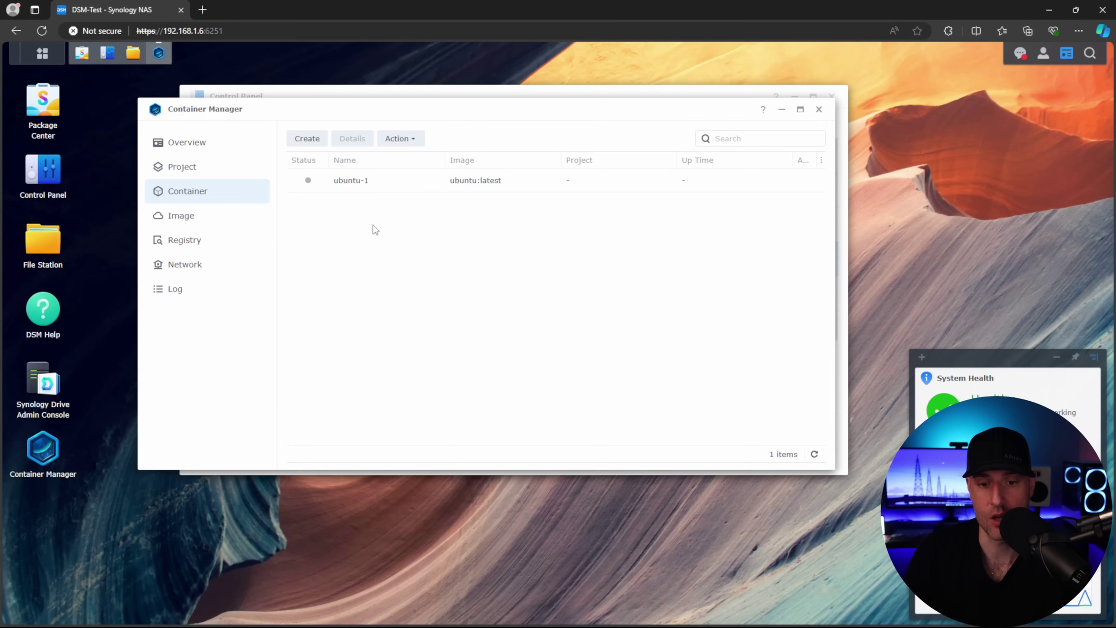
left_click(819, 109)
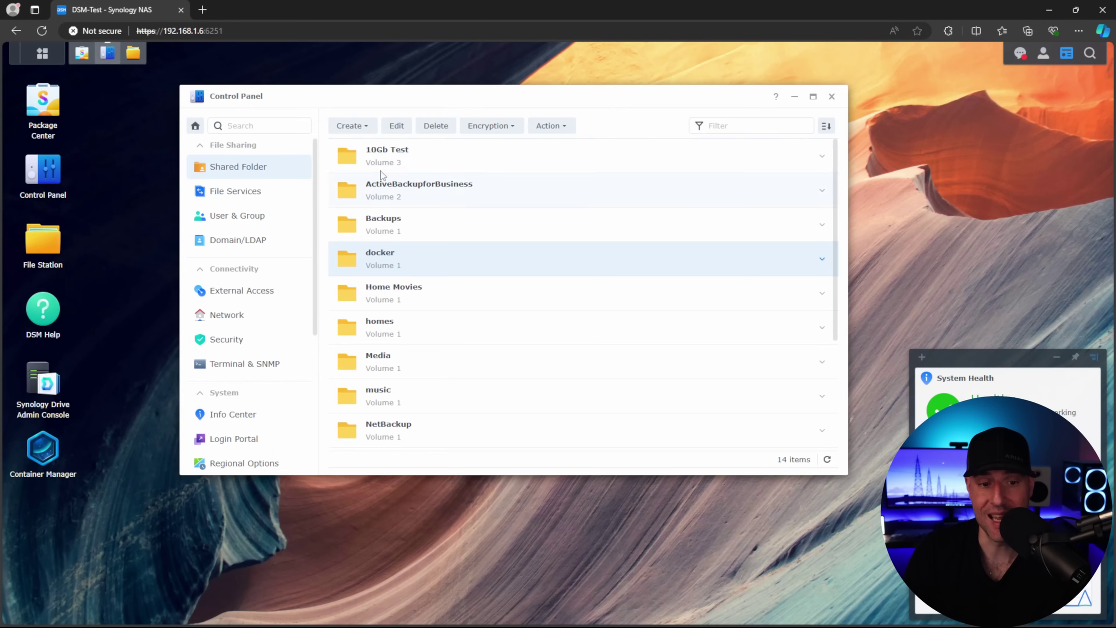
left_click(132, 53)
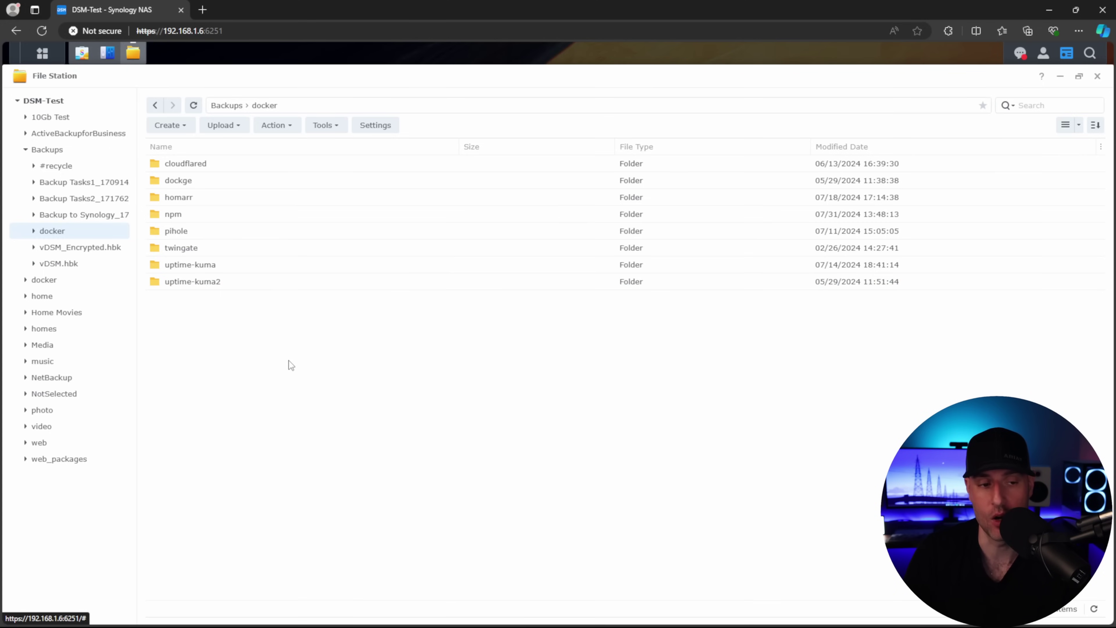
left_click(1061, 77)
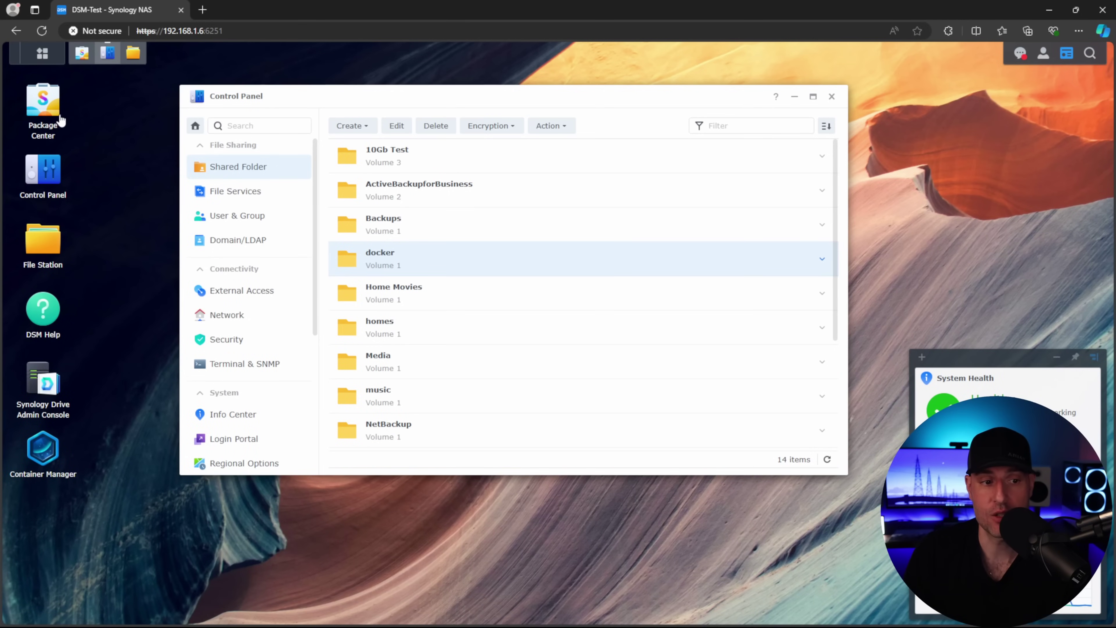
Uninstall Container Manager from Package Center, deleting its images, containers and docker shared folder.
left_click(82, 52)
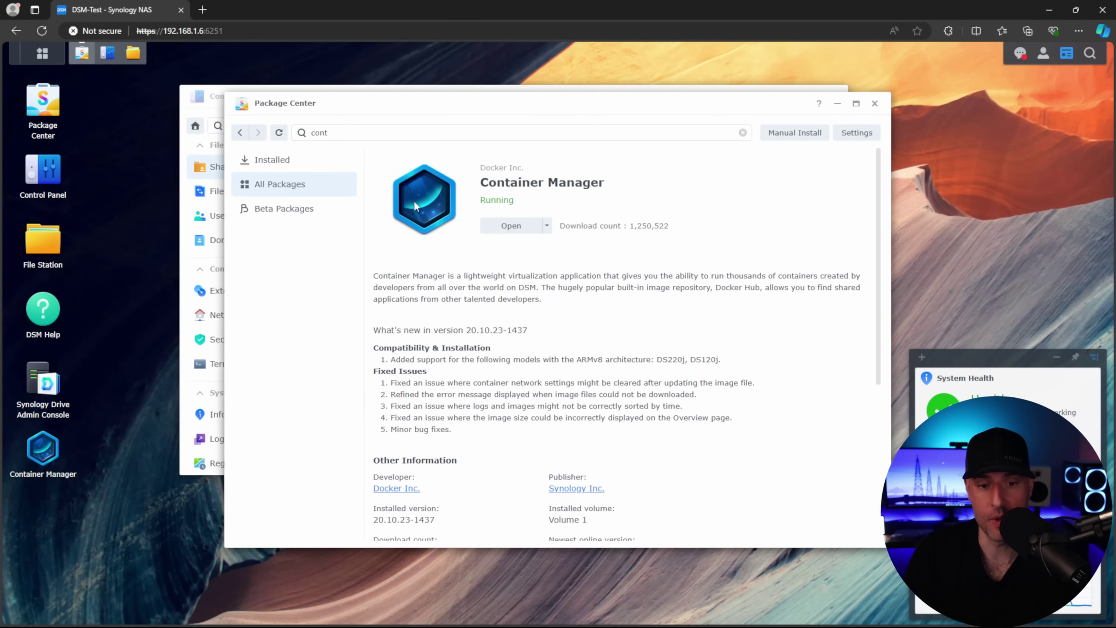
left_click(547, 225)
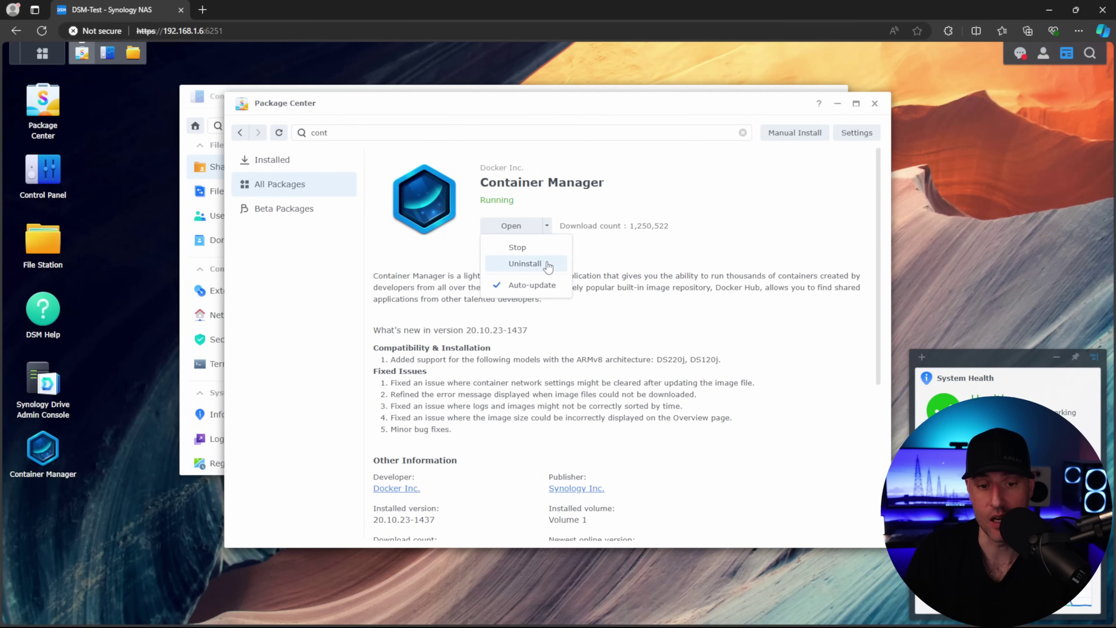
left_click(530, 263)
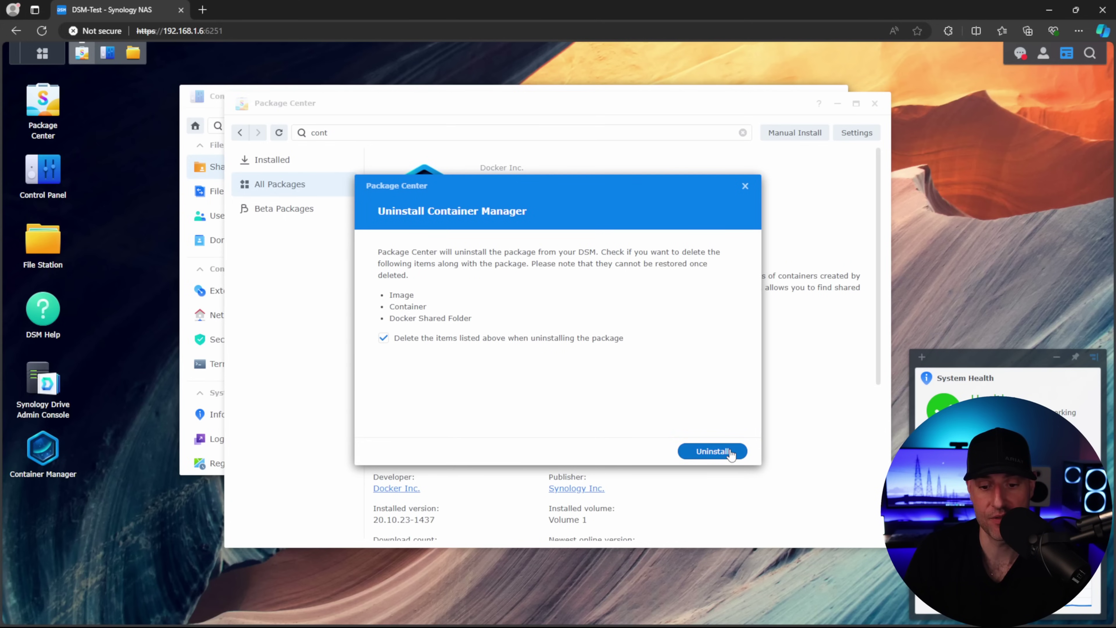
left_click(722, 451)
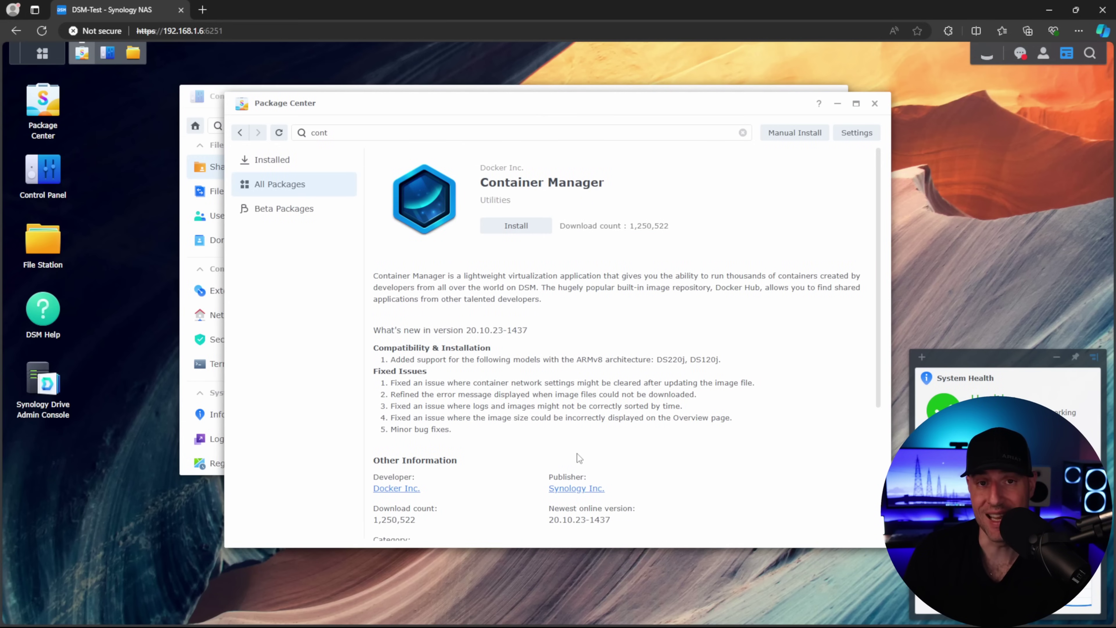
Try Volume 1 and Volume 3 as Package Center's default volume, then keep Always ask me.
left_click(840, 140)
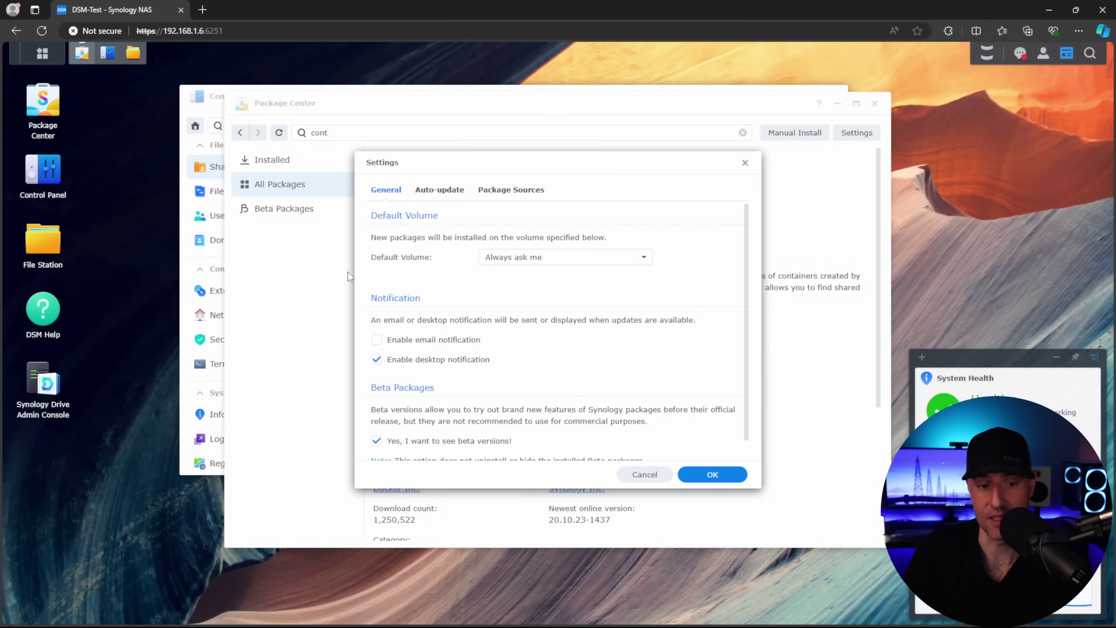
left_click(501, 264)
left_click(484, 289)
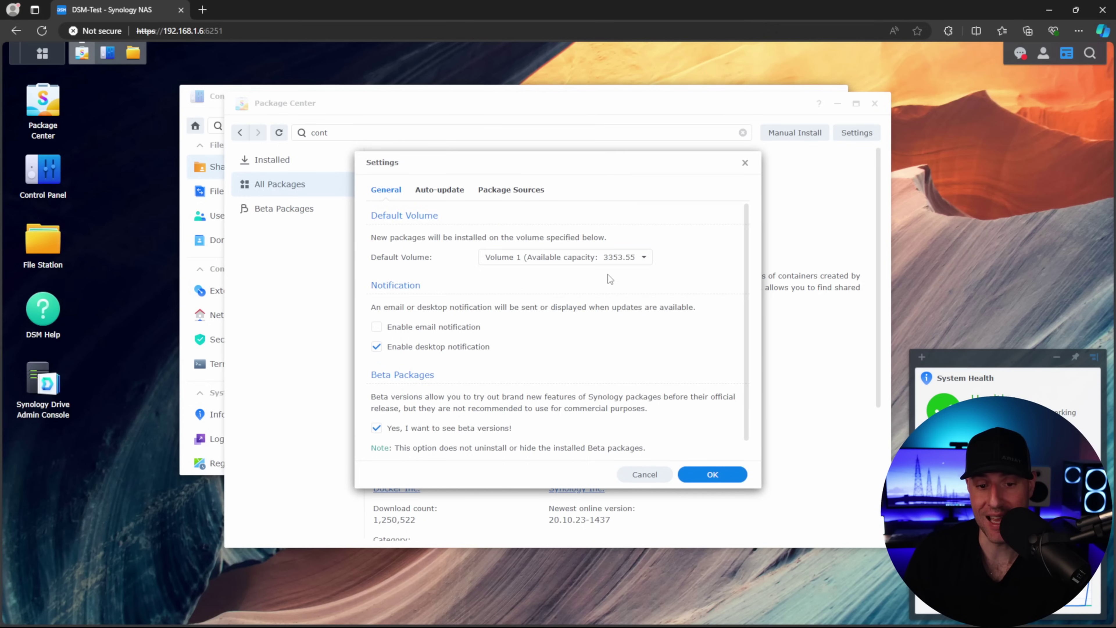
left_click(503, 263)
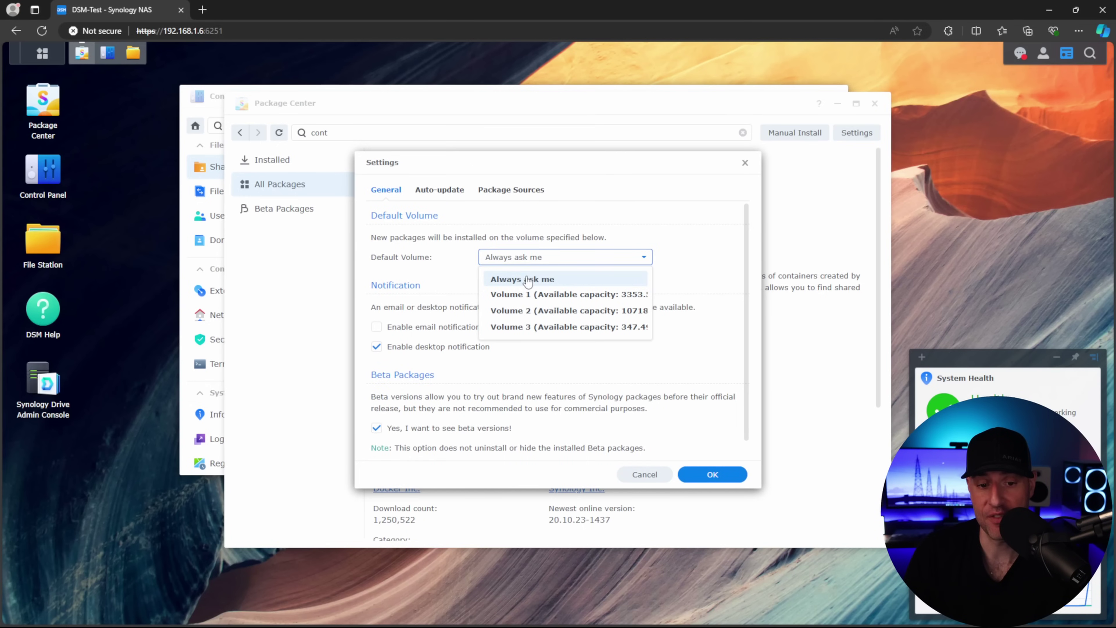
left_click(533, 278)
left_click(530, 263)
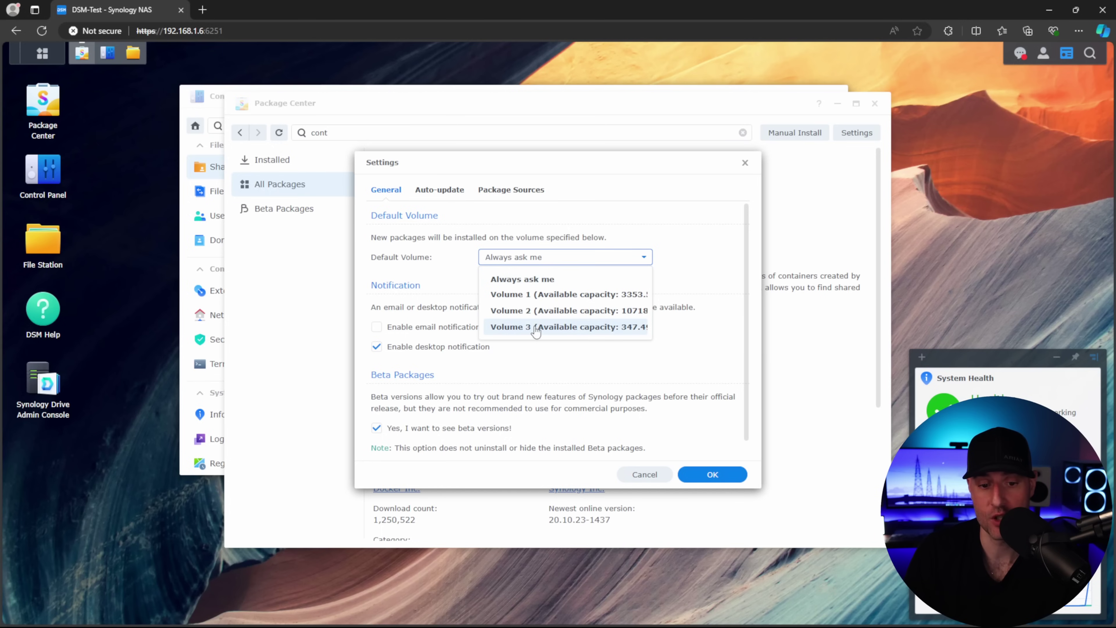
left_click(568, 326)
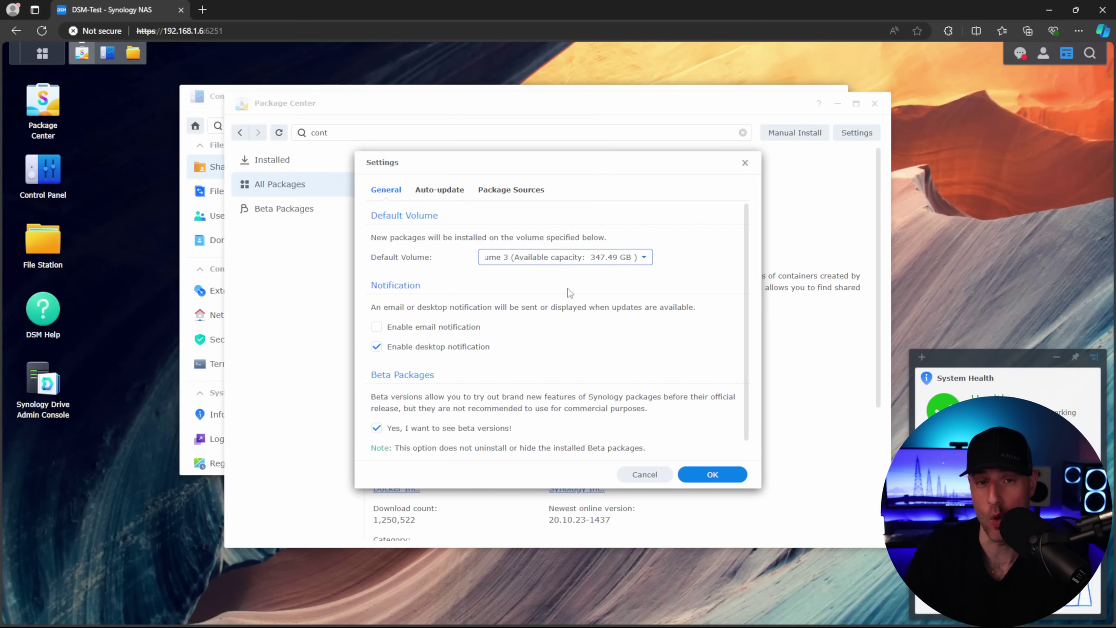
left_click(587, 263)
left_click(532, 278)
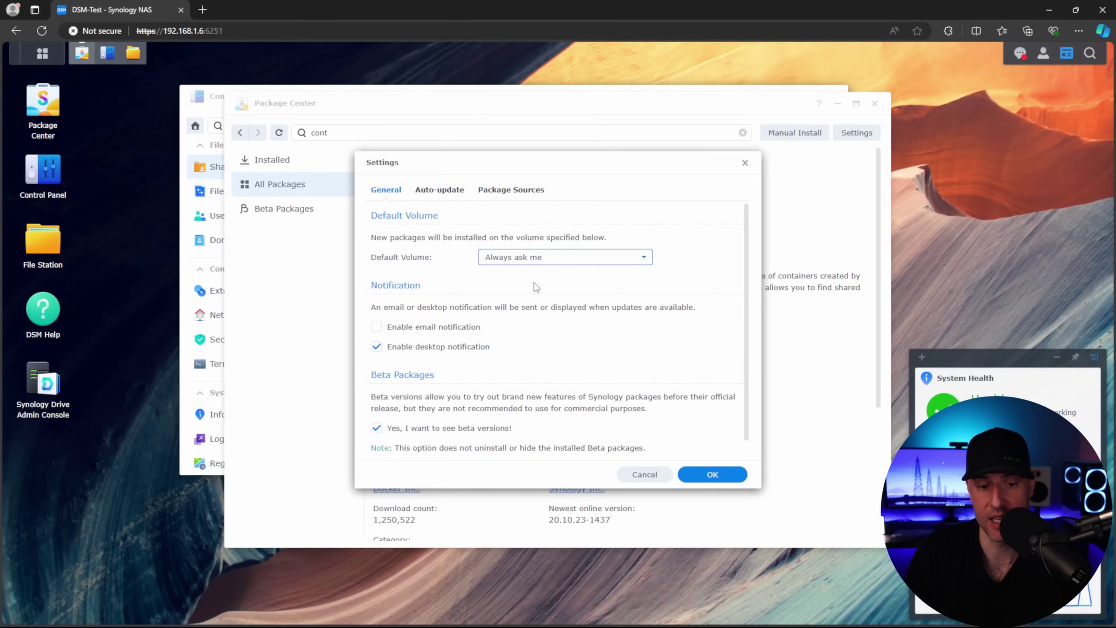
left_click(723, 477)
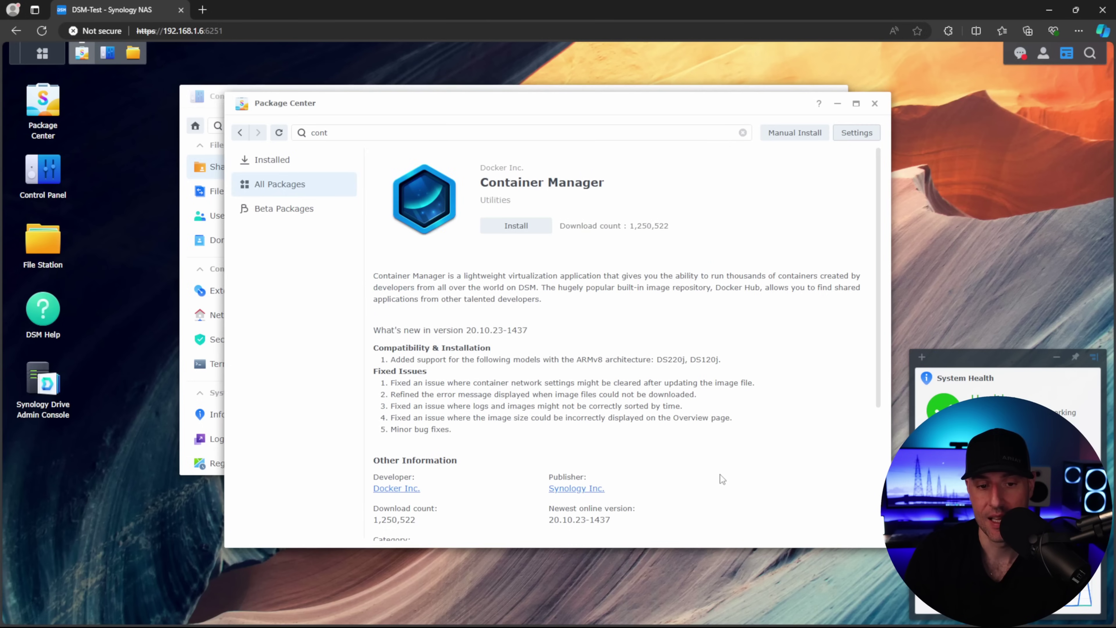
Reinstall Container Manager onto Volume 3 and launch it from the desktop.
left_click(516, 232)
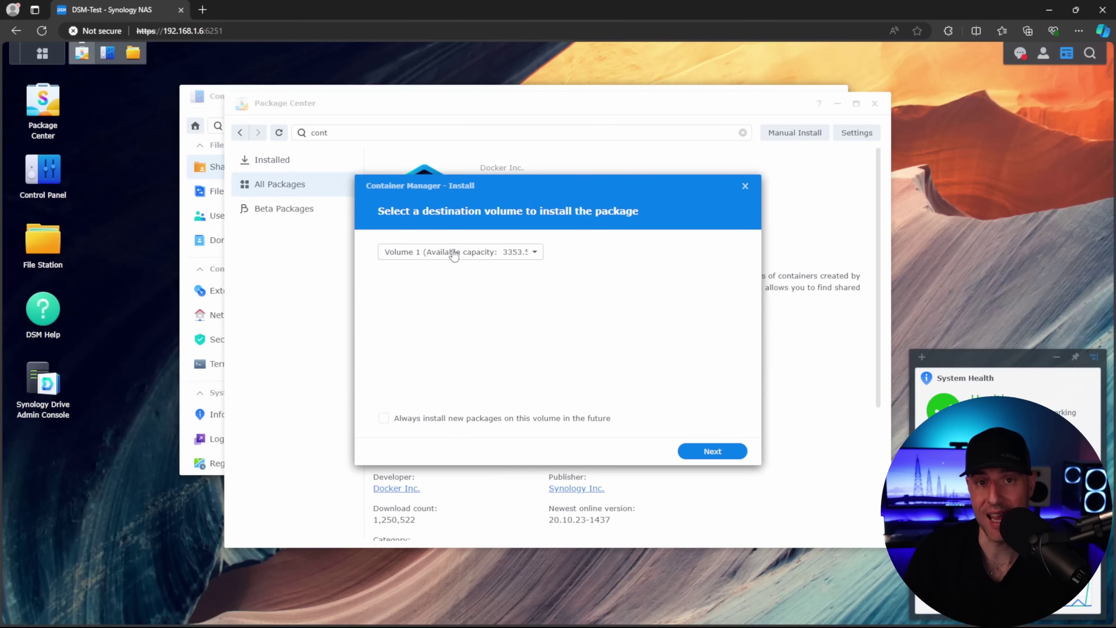
left_click(454, 255)
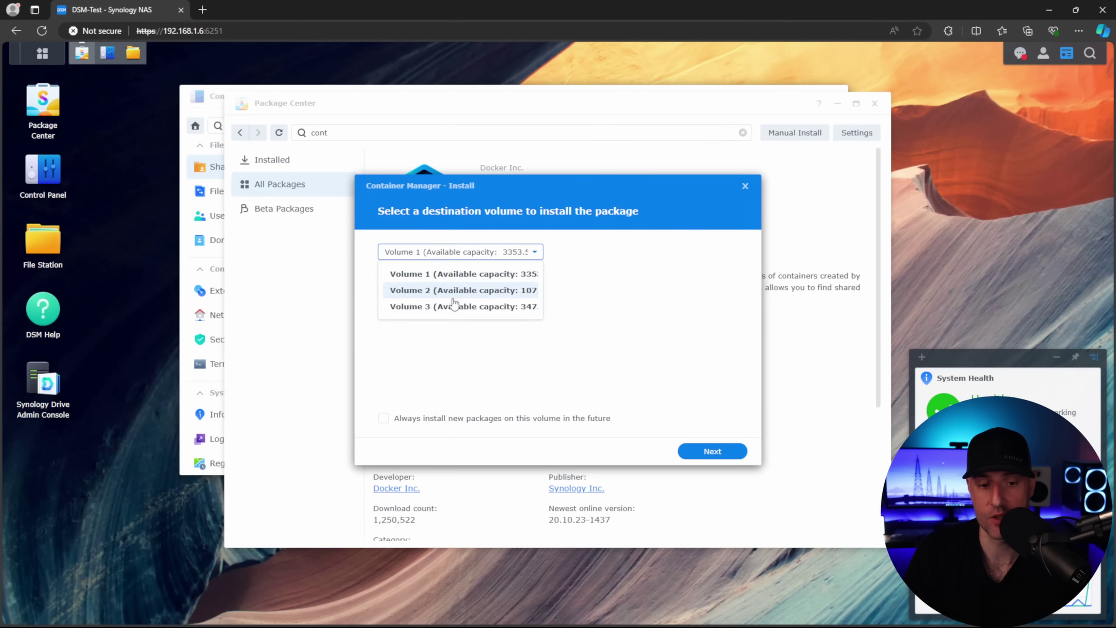
left_click(452, 302)
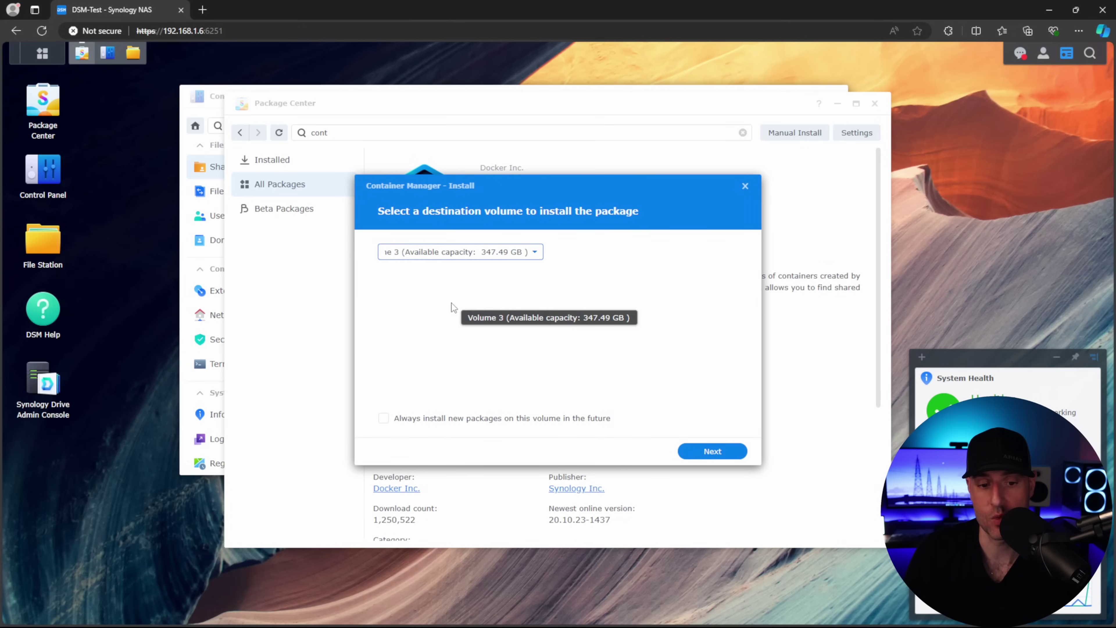
left_click(711, 453)
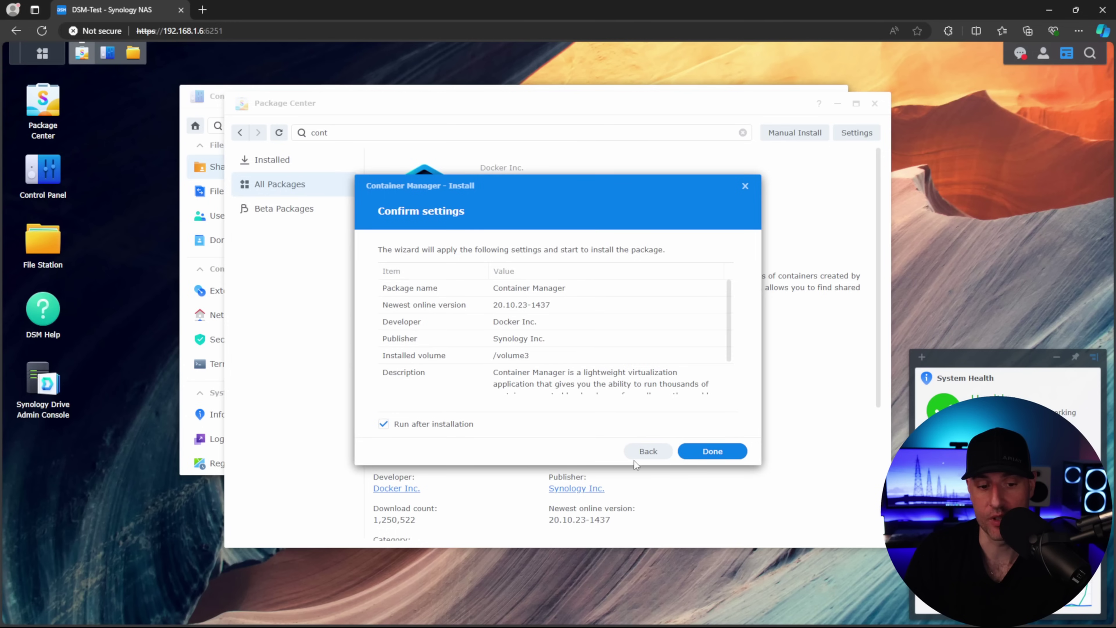
left_click(720, 457)
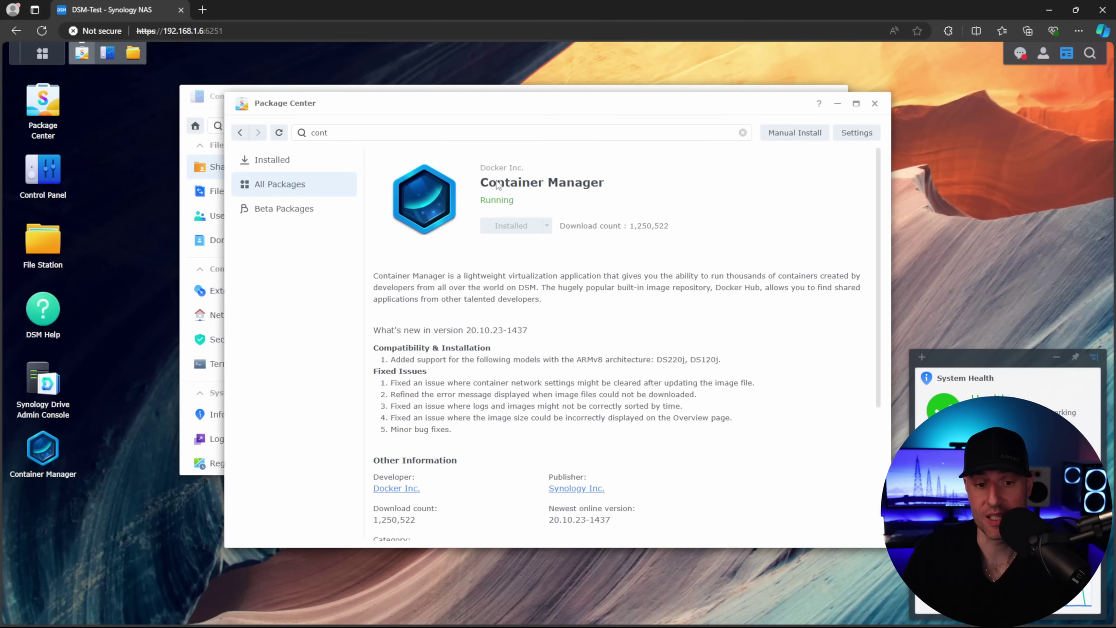
left_click(47, 453)
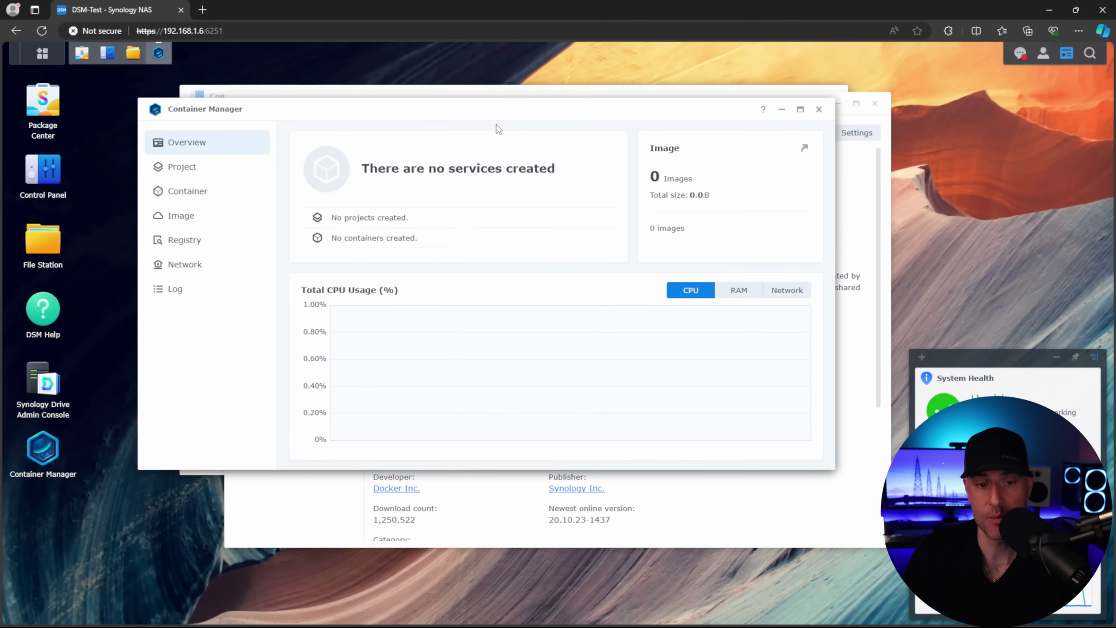
left_click_drag(495, 117, 541, 142)
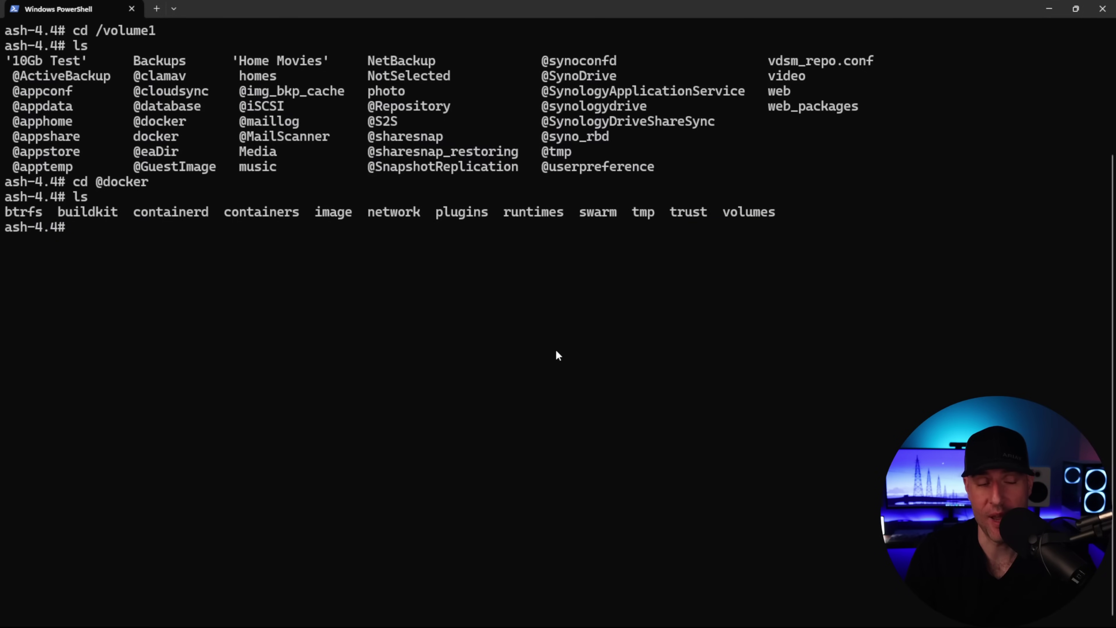
List the current folder, then change into /volume3 and list its contents.
type("ls")
key("Return")
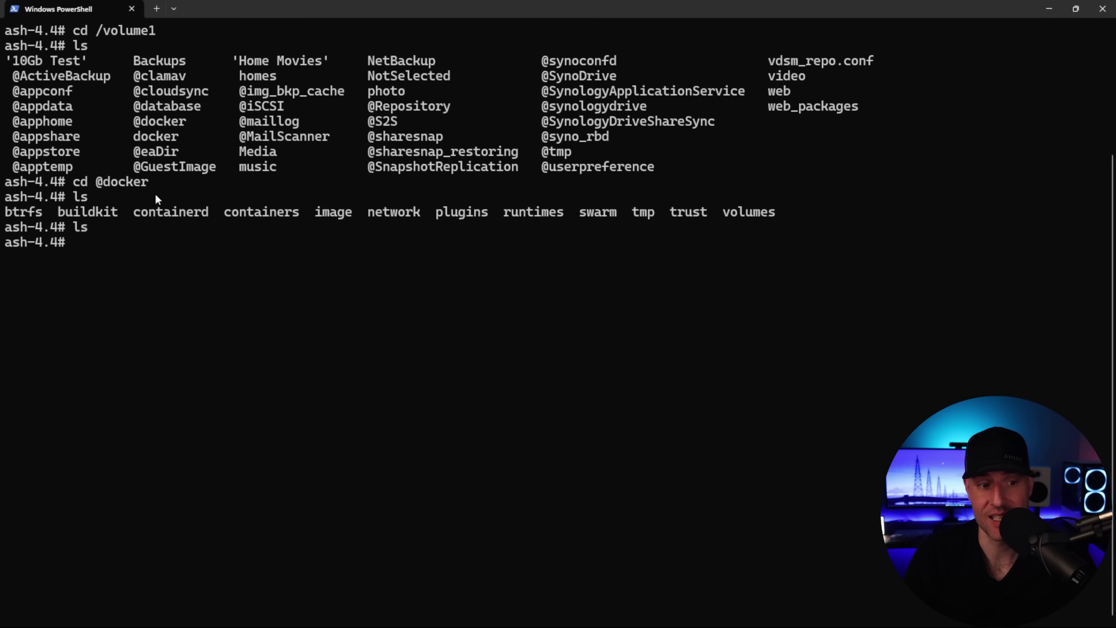
type("cd")
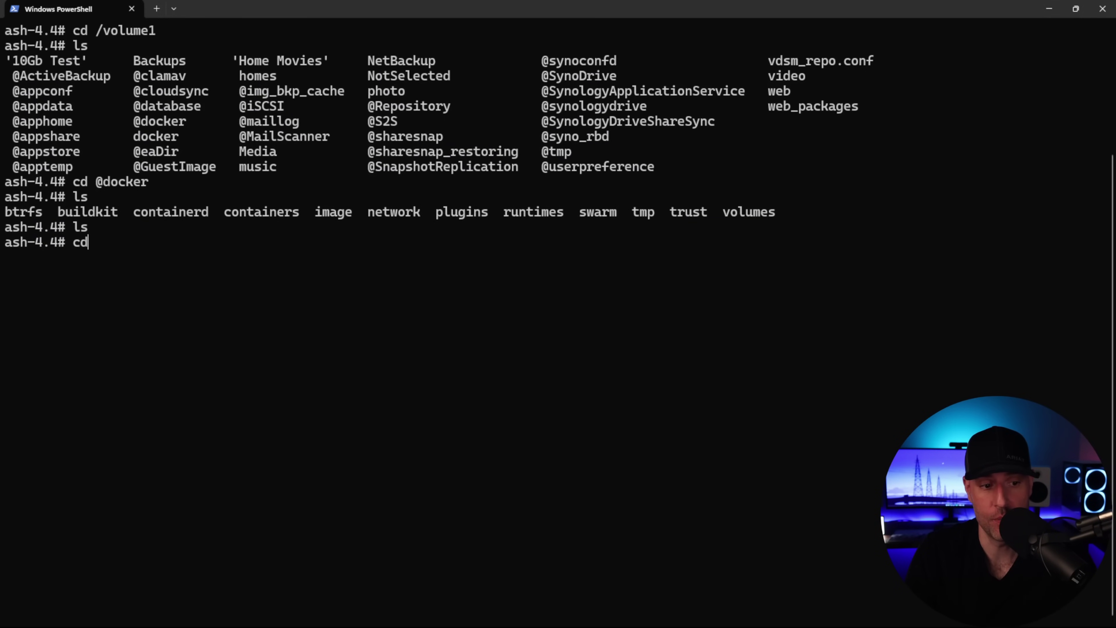
type(" /volume3")
key("Return")
type("ls")
key("Return")
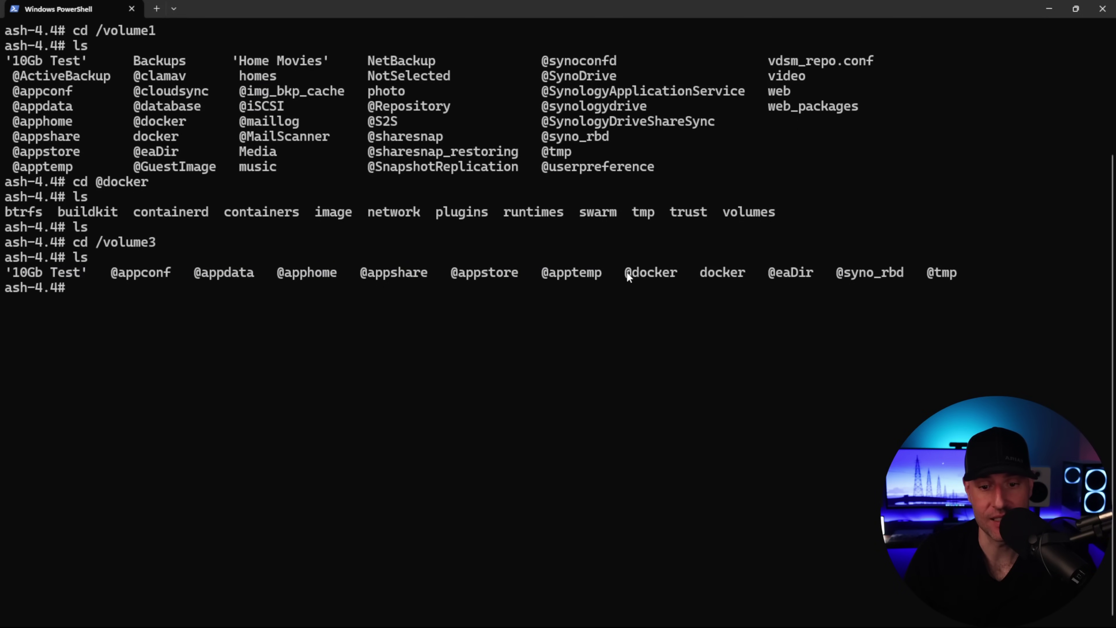
Copy the /volume3 path and the docker folder name from the listing.
left_click_drag(624, 273, 677, 273)
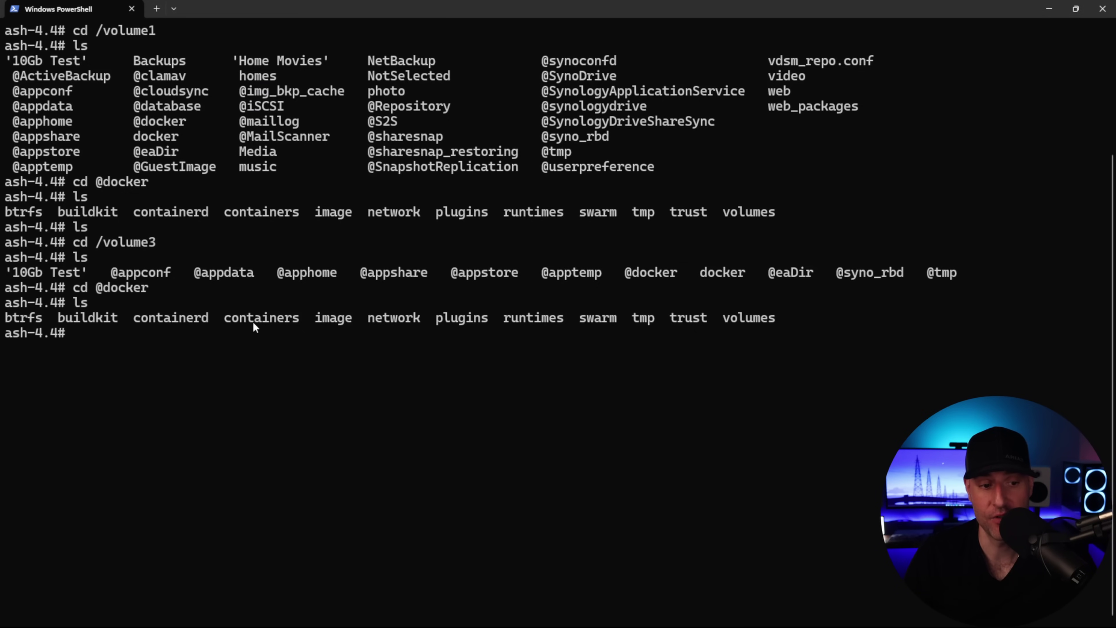
left_click_drag(91, 242, 163, 243)
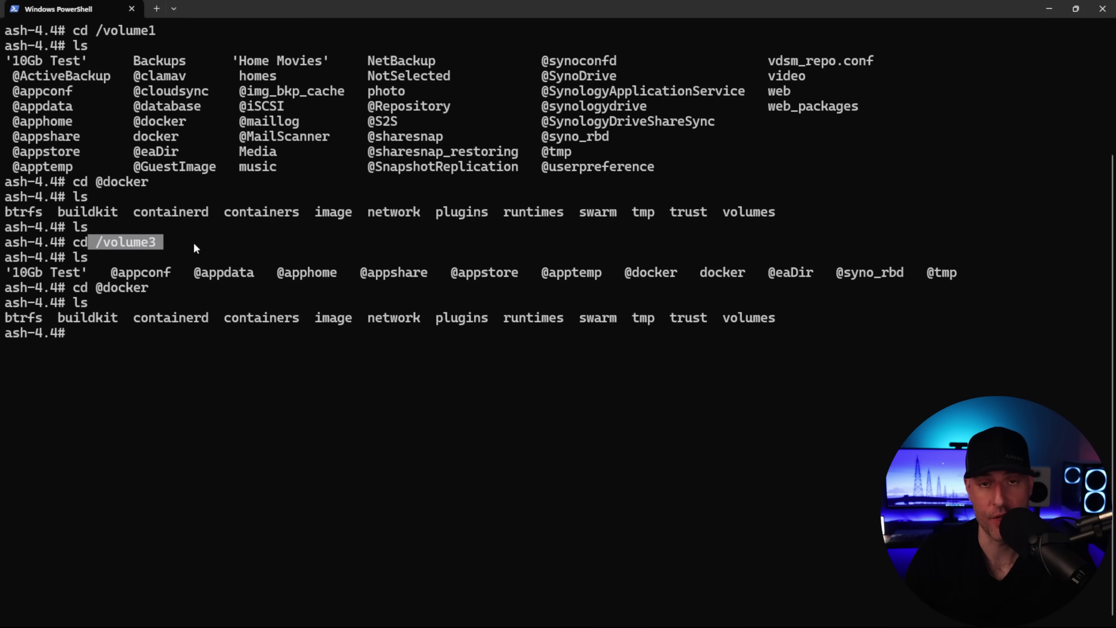
key("ctrl+c")
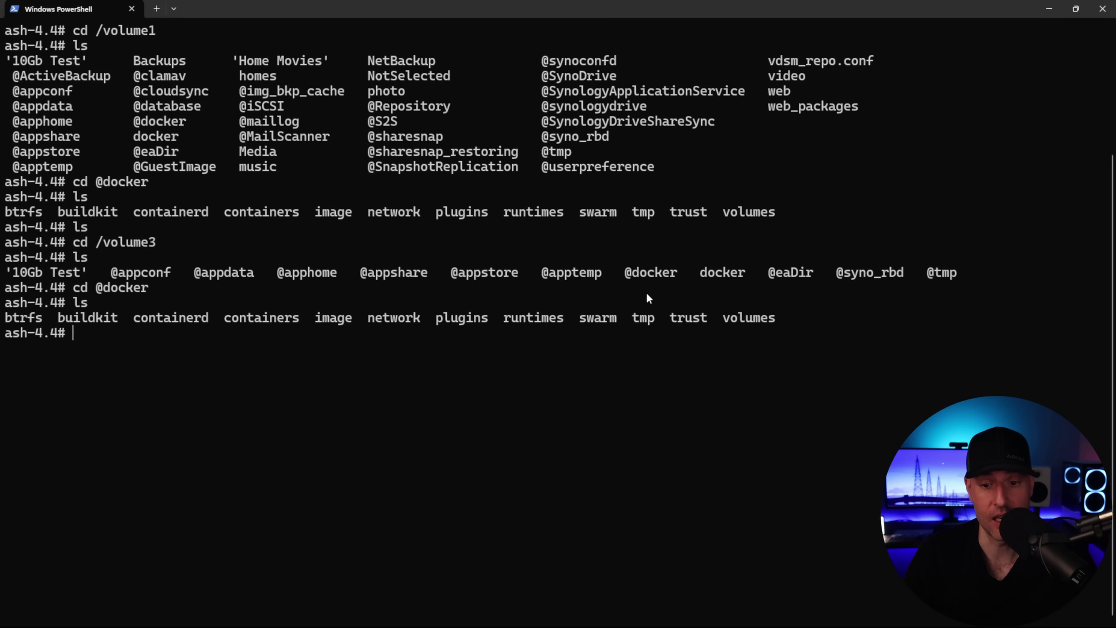
left_click_drag(700, 275, 741, 280)
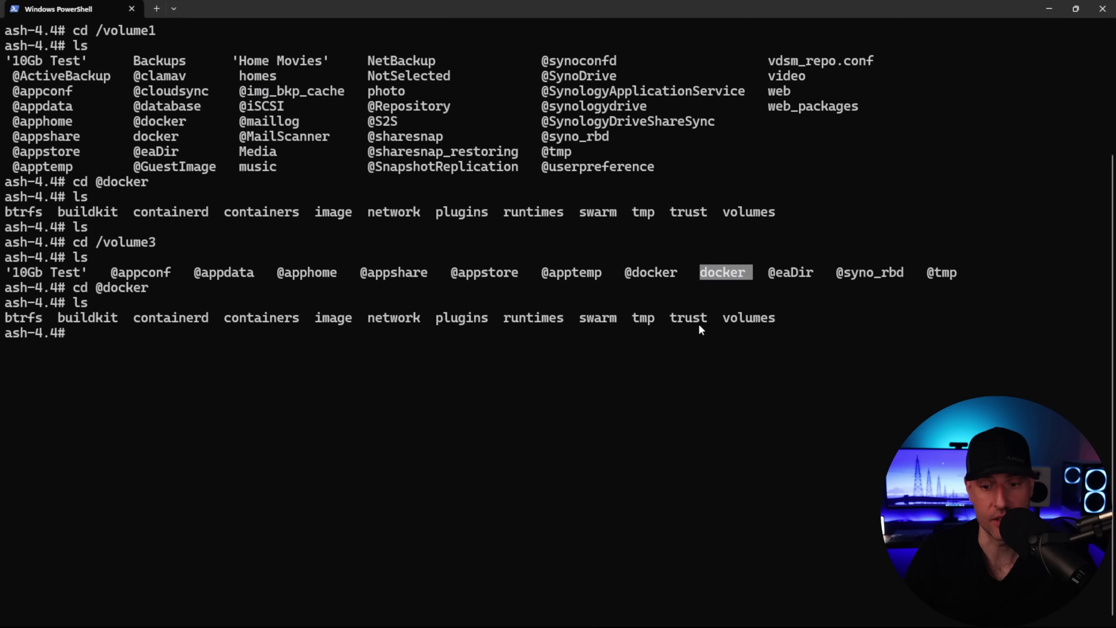
key("ctrl+c")
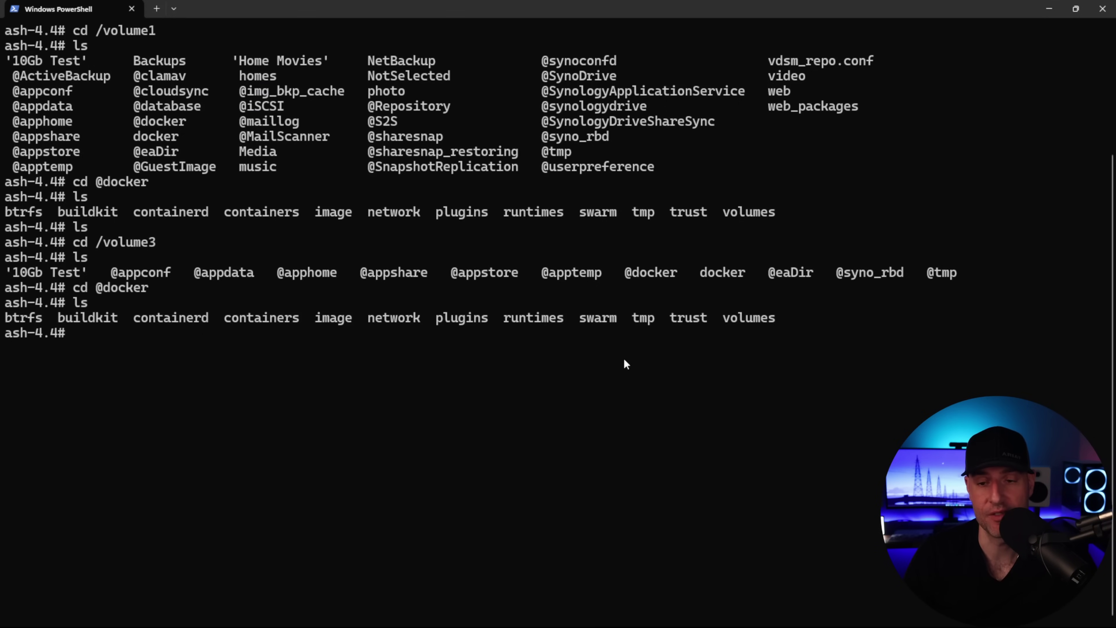
Copy all eight container folders from Backups/docker into the shared docker folder in File Station.
left_click(1049, 9)
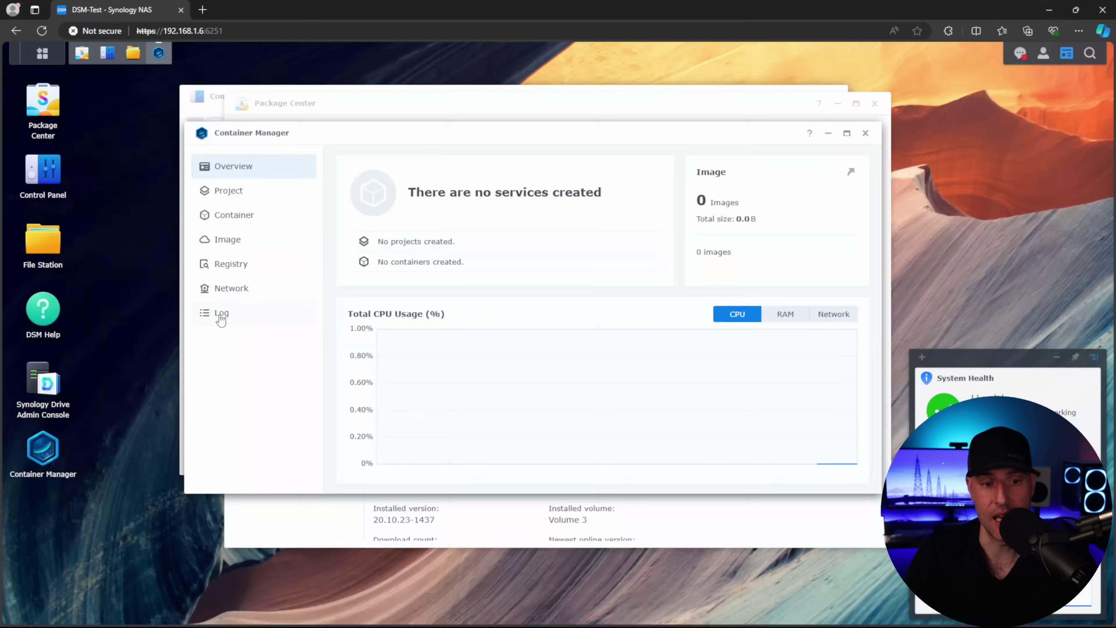
left_click(140, 57)
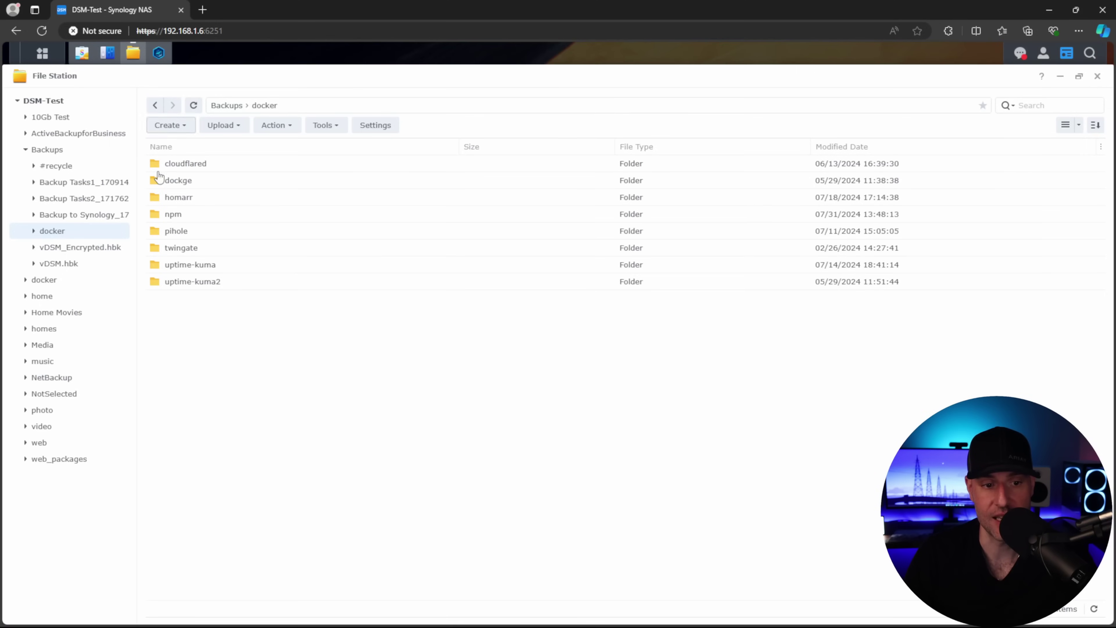
left_click(75, 282)
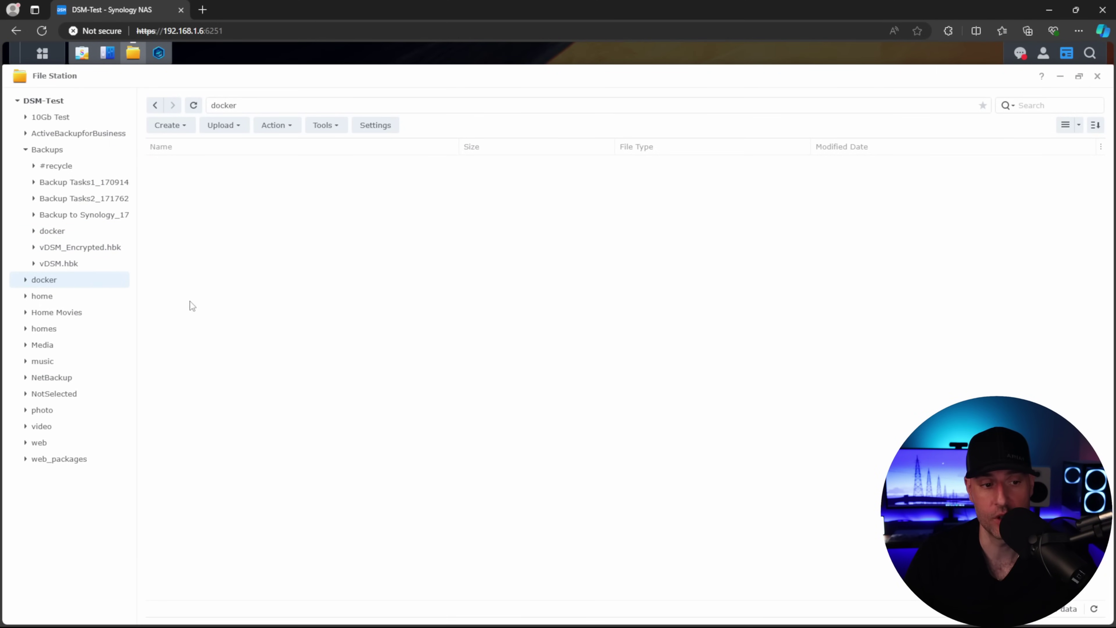
left_click(61, 233)
left_click(207, 164)
left_click(197, 282, "shift")
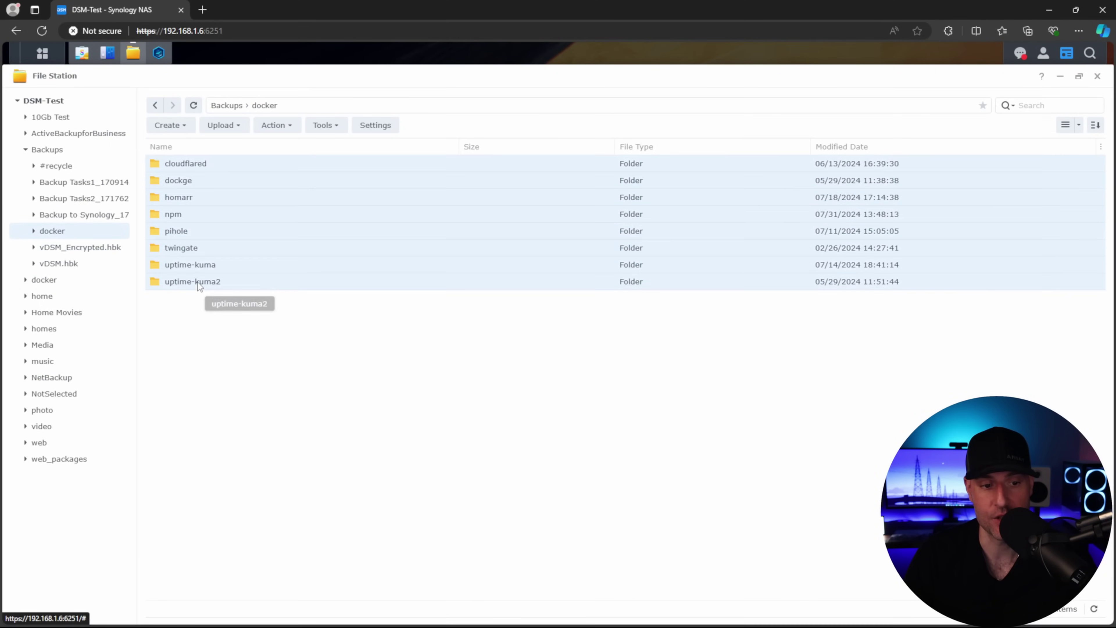
right_click(197, 282)
left_click(506, 351)
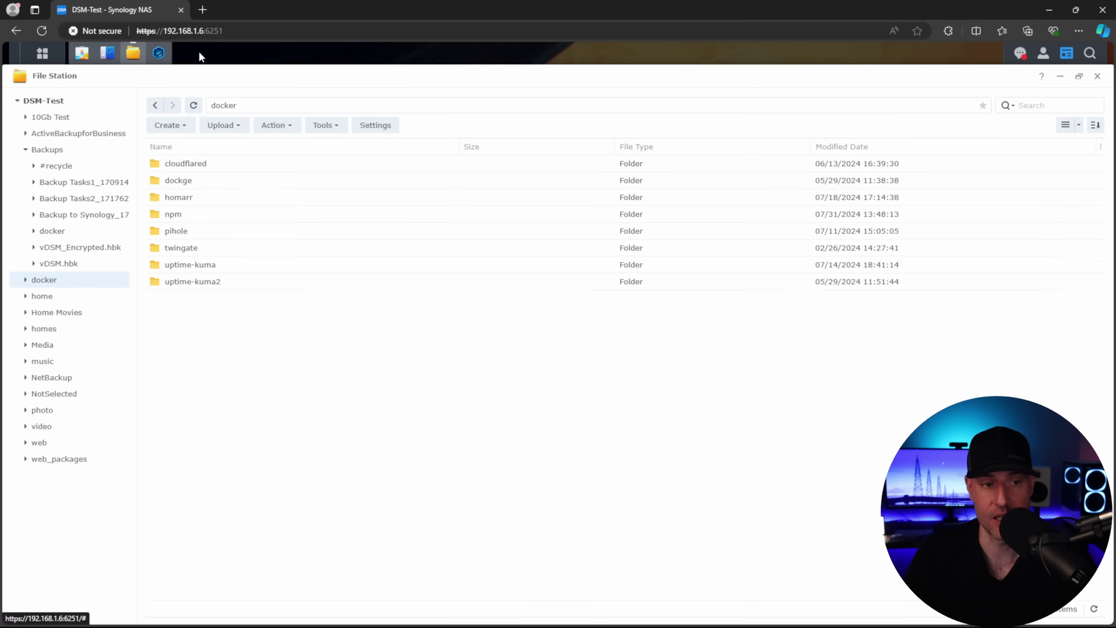
Check Container Manager's empty container list and close it.
left_click(160, 54)
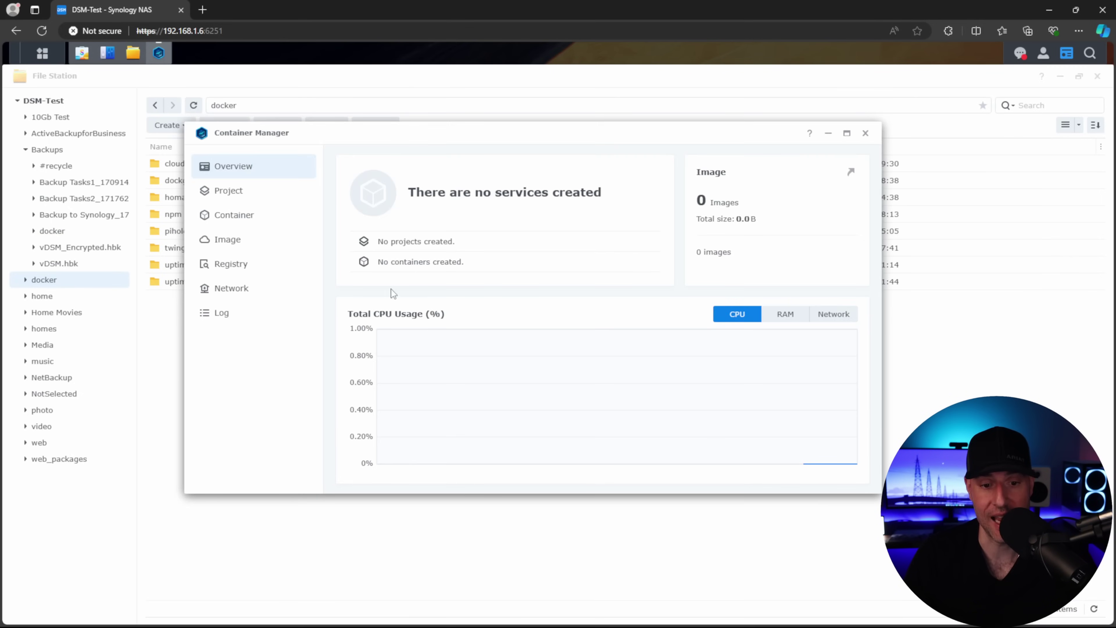
left_click(264, 227)
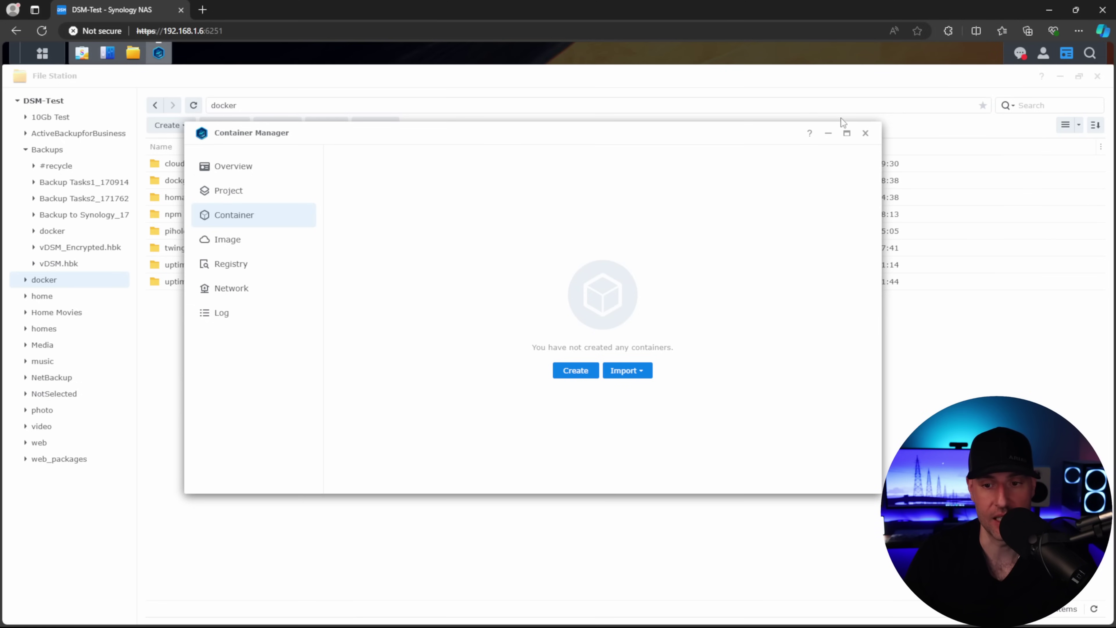
left_click(866, 133)
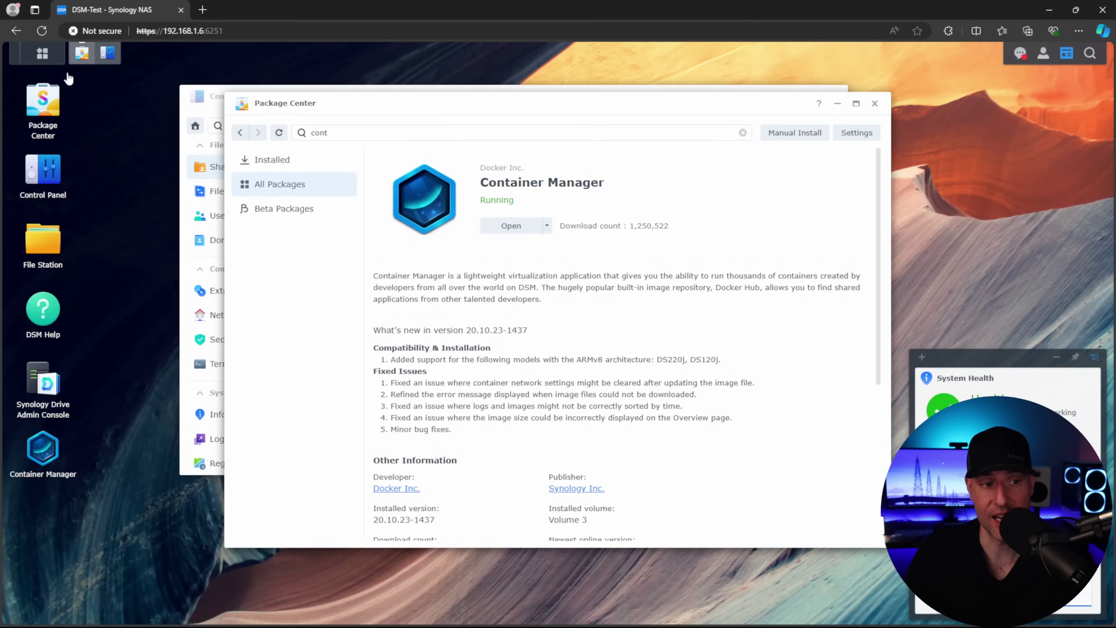
Add DSM-Test - VM Storage 2 on Volume 3 in Virtual Machine Manager and review its details.
left_click(44, 55)
left_click(429, 325)
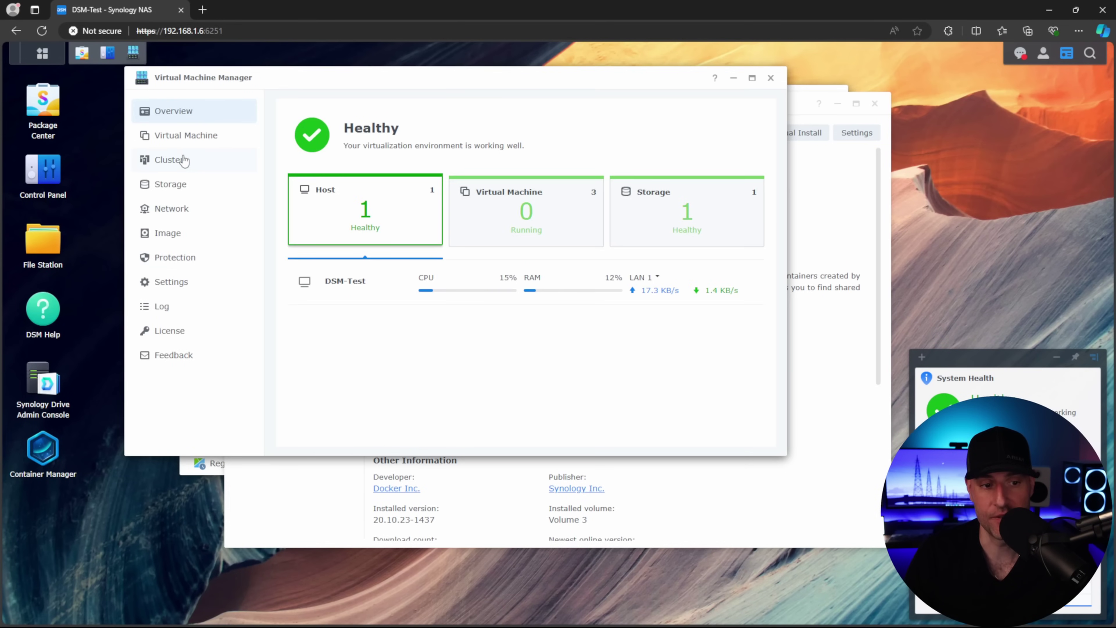
left_click(176, 187)
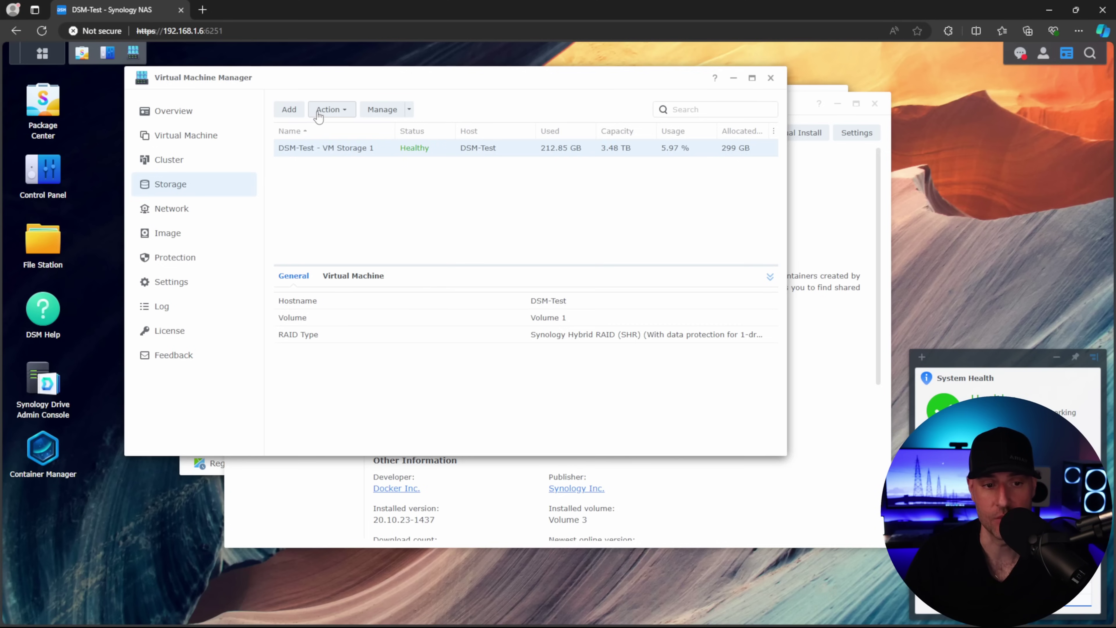
left_click(289, 110)
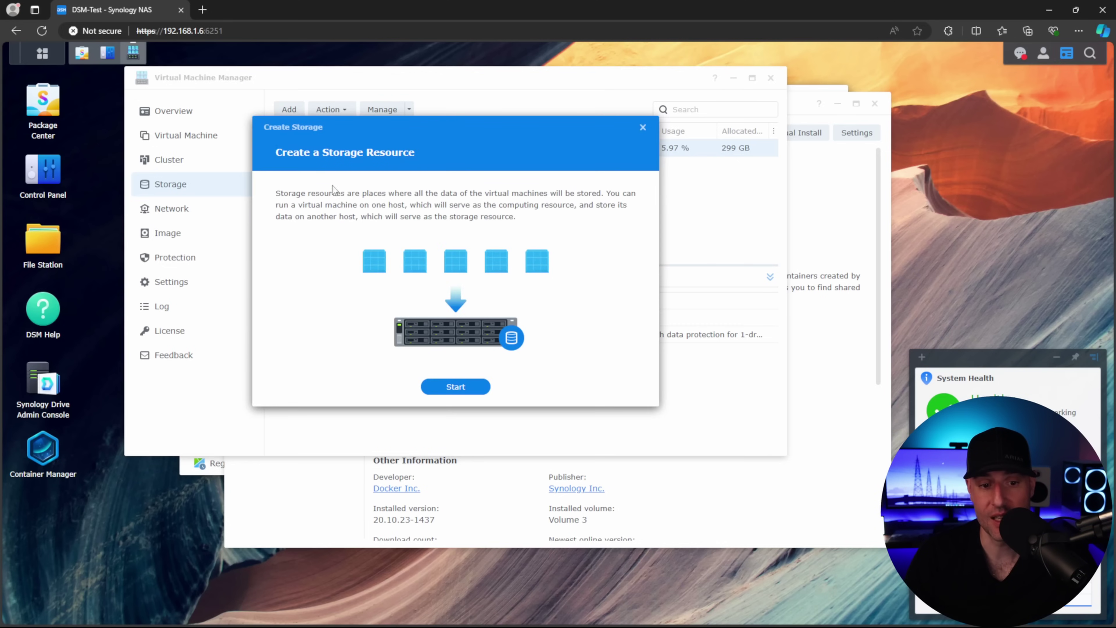
left_click(456, 387)
left_click(367, 234)
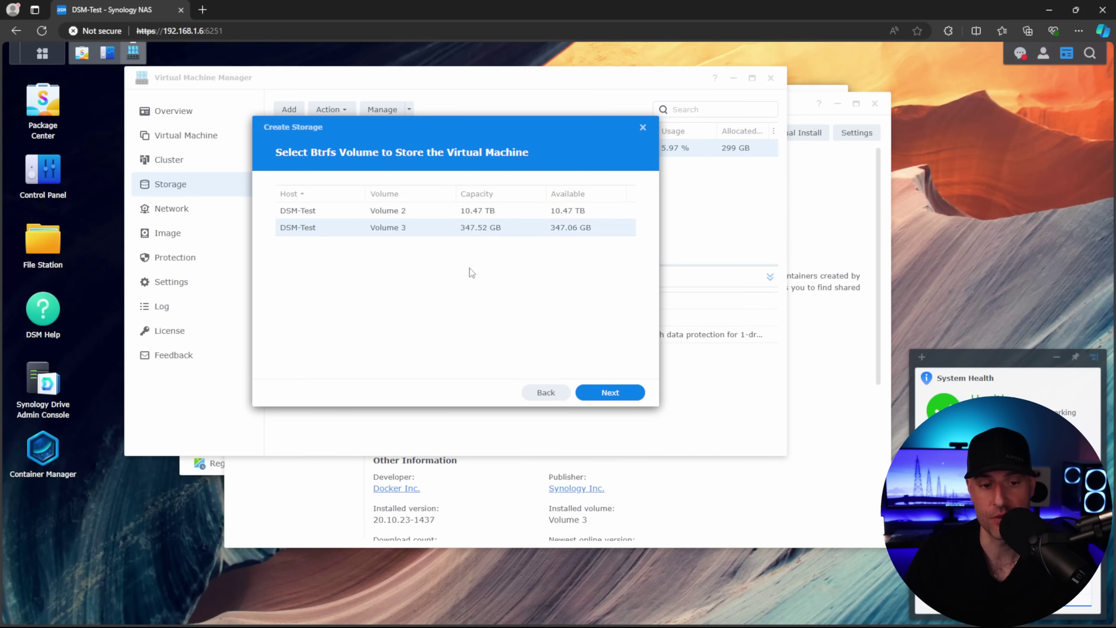
left_click(615, 395)
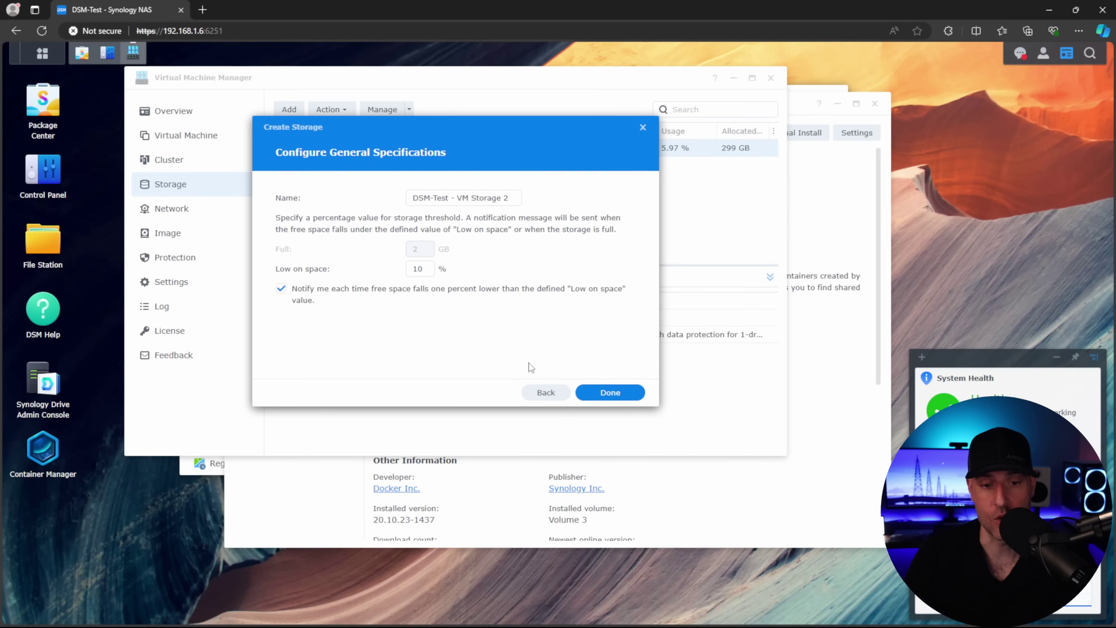
left_click(602, 392)
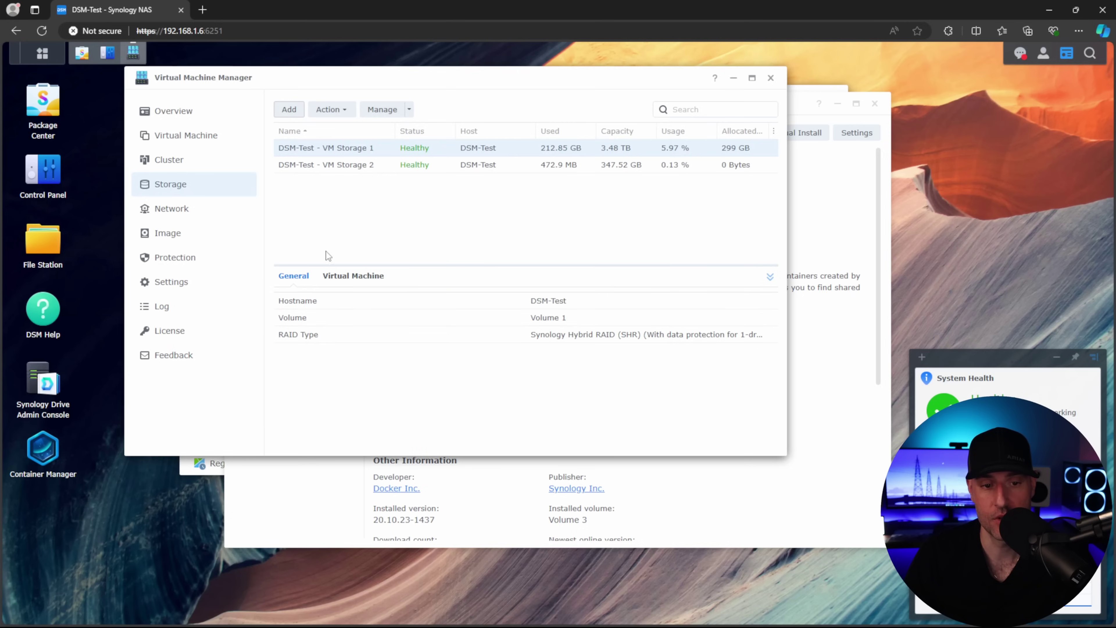
left_click(431, 171)
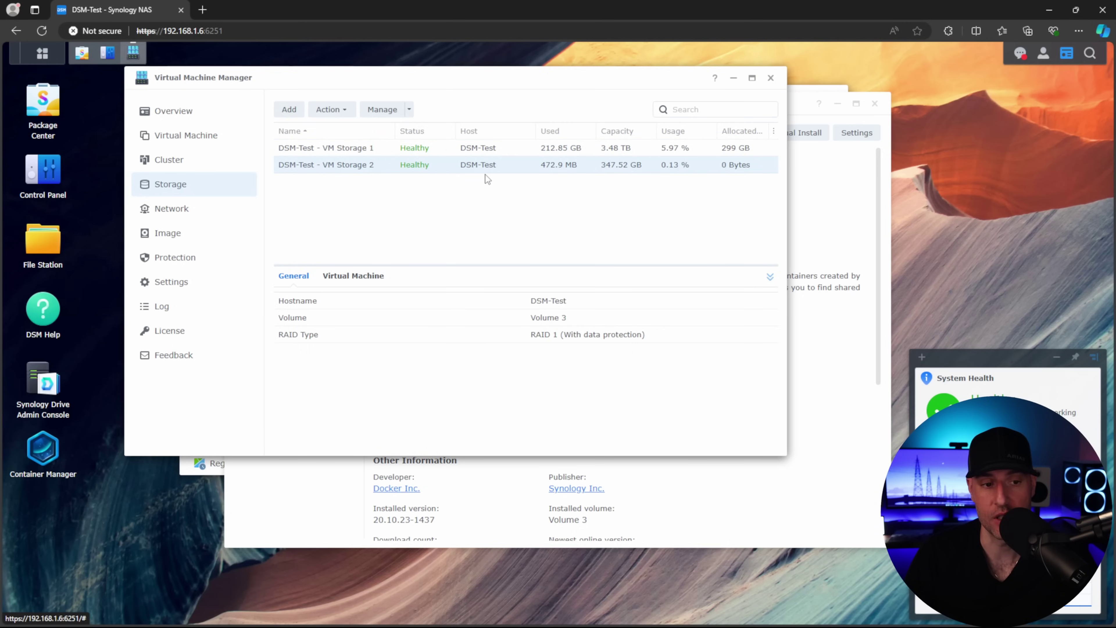
left_click(204, 137)
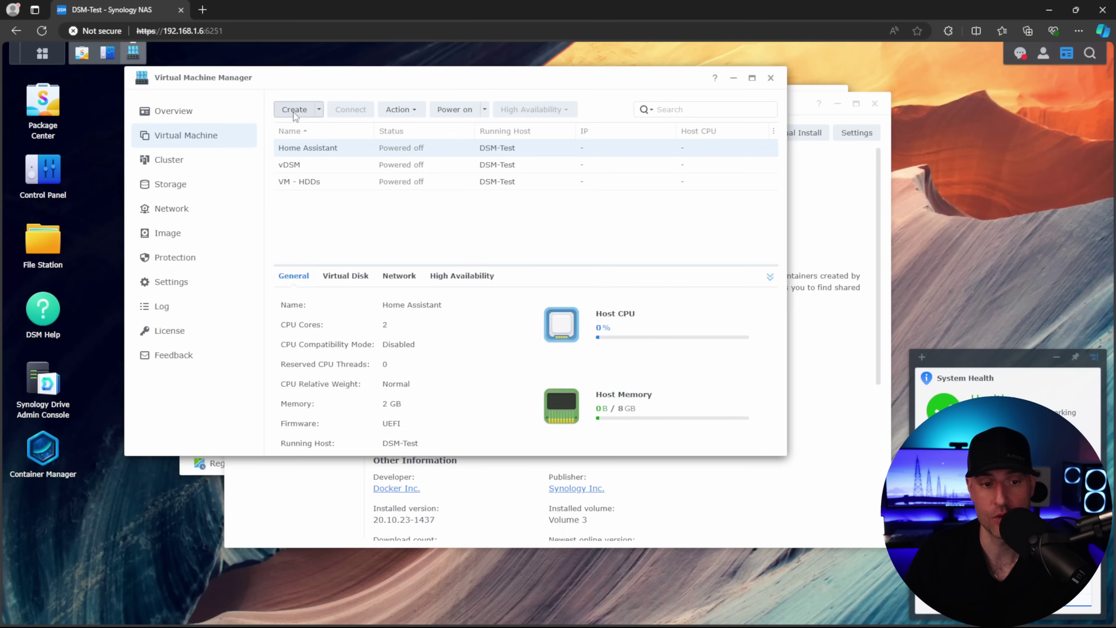
Begin a new Linux virtual machine and select the 347.06 GB Volume 3 storage.
left_click(294, 110)
left_click(303, 246)
left_click(633, 408)
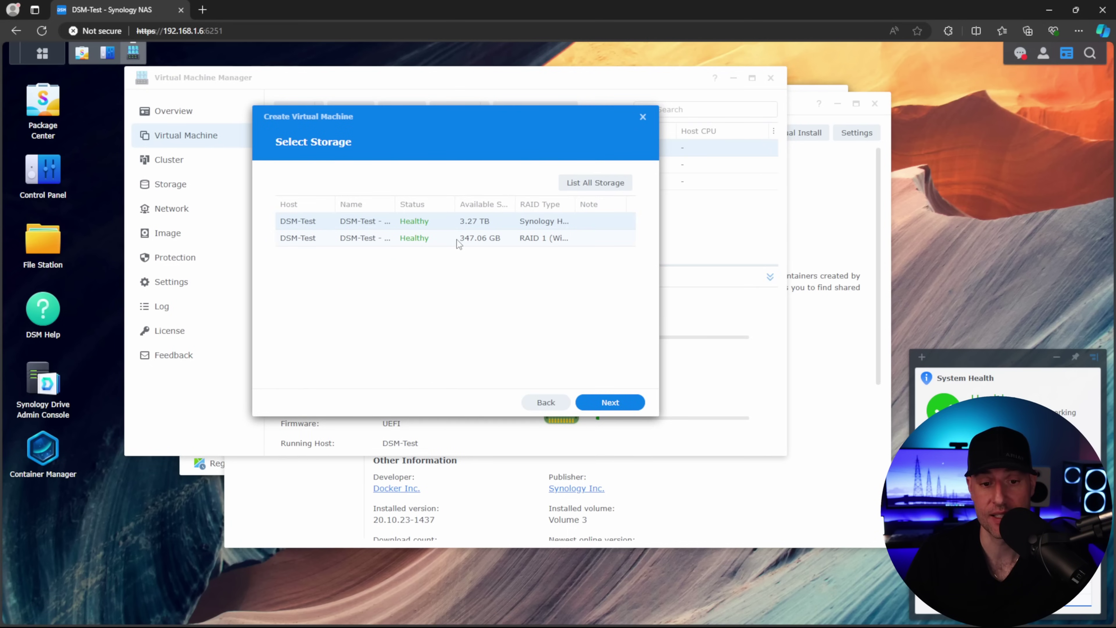
left_click(457, 240)
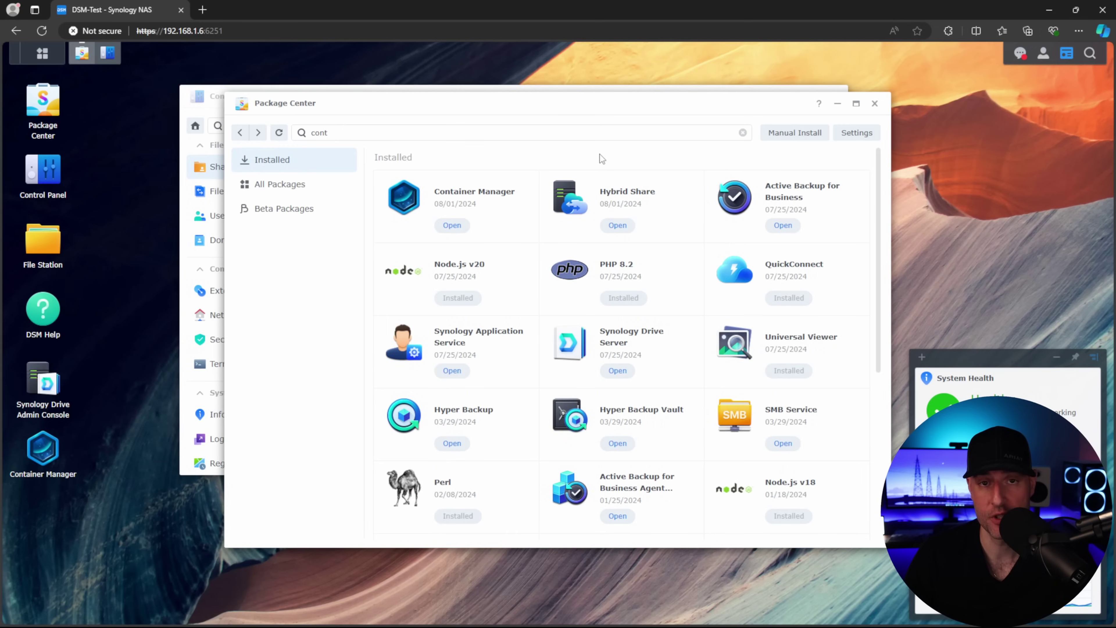
Open the Synology Photos package page and expand the menu beside Open to reveal Uninstall.
left_click(621, 199)
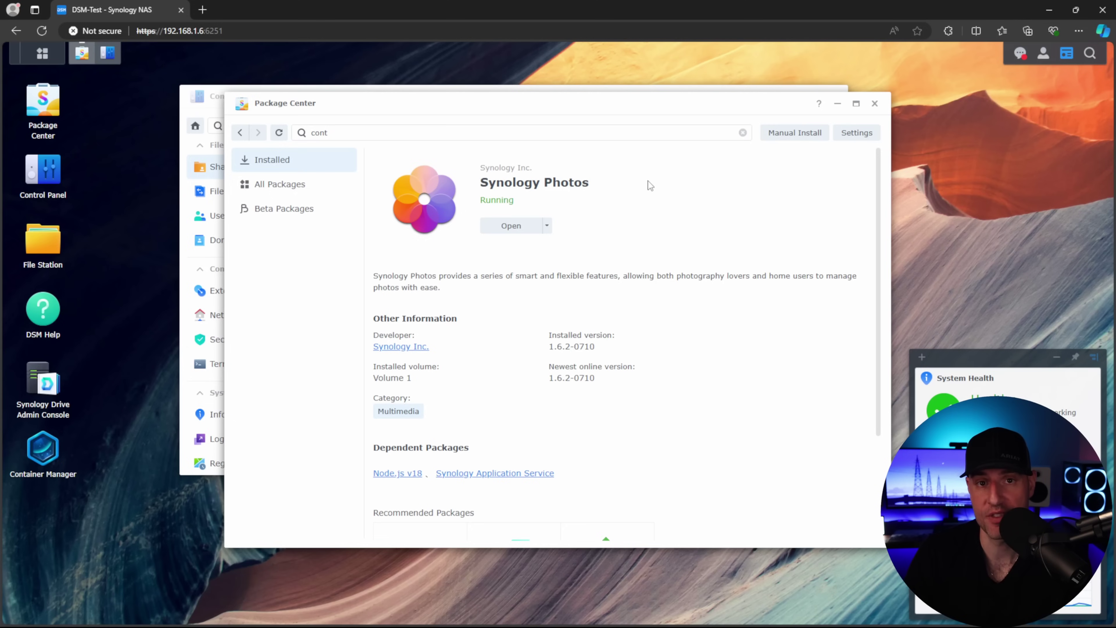
left_click(547, 225)
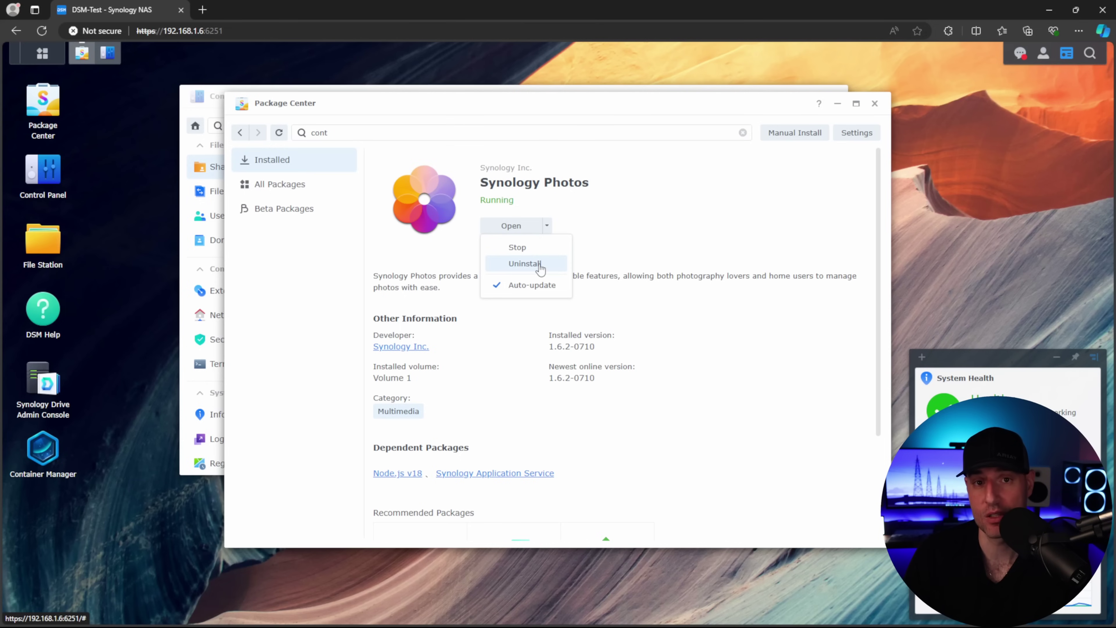